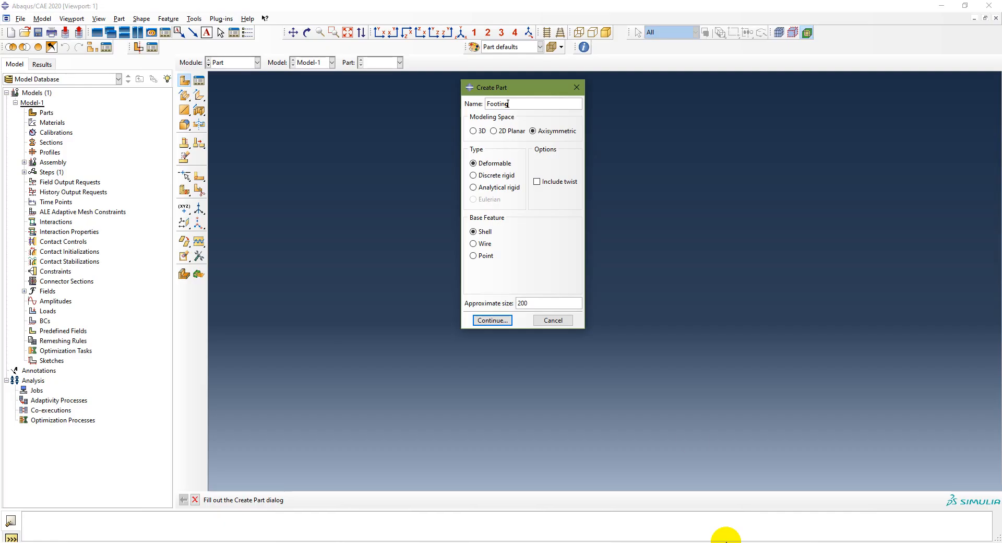
Step: Create the axisymmetric deformable shell part Footing with an approximate size of 20
click(541, 302)
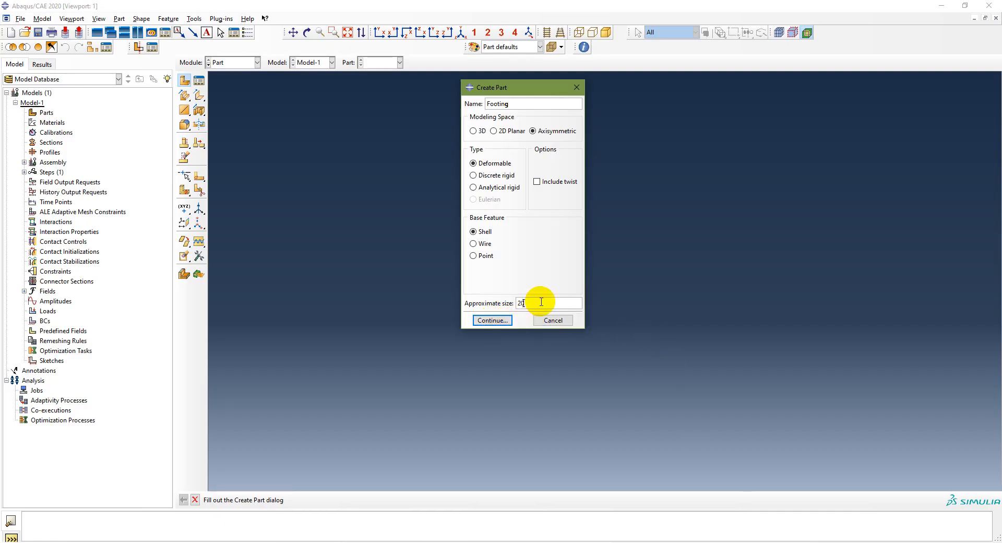
click(492, 320)
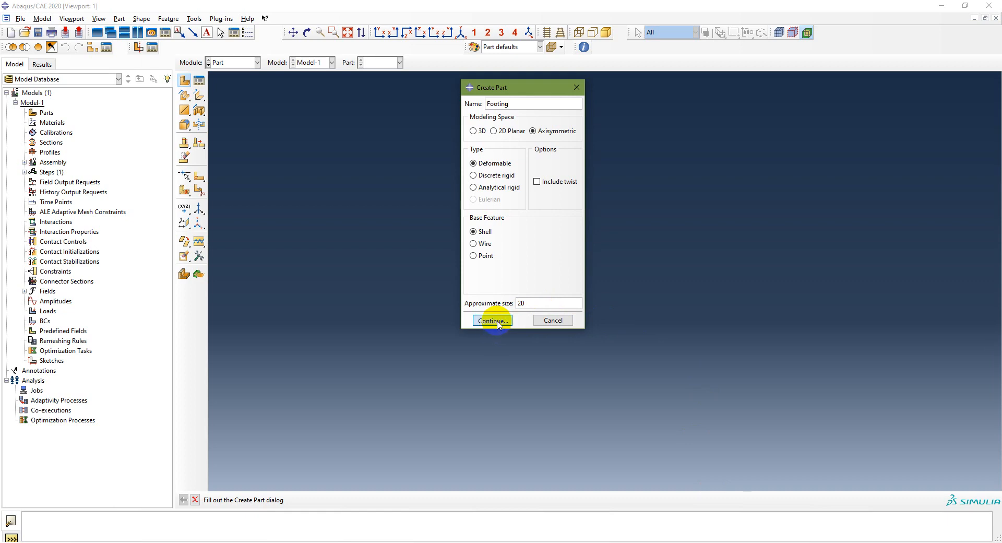
Step: After checking the domain dimensions in PowerPoint, sketch a rectangle in Abaqus/CAE from the origin to (7, 9) and finish the shell section
scroll(390, 353, down, 10)
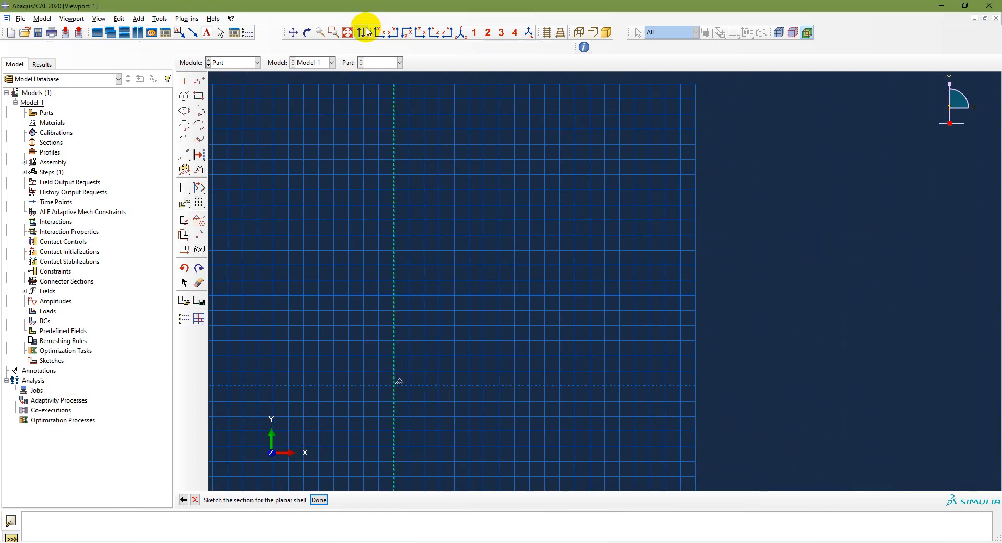
click(347, 33)
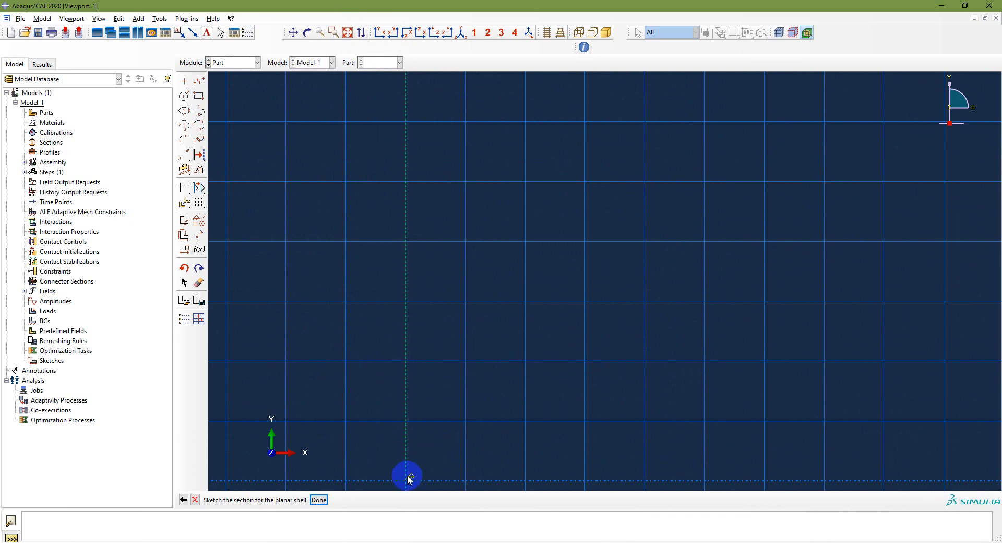
scroll(410, 479, down, 10)
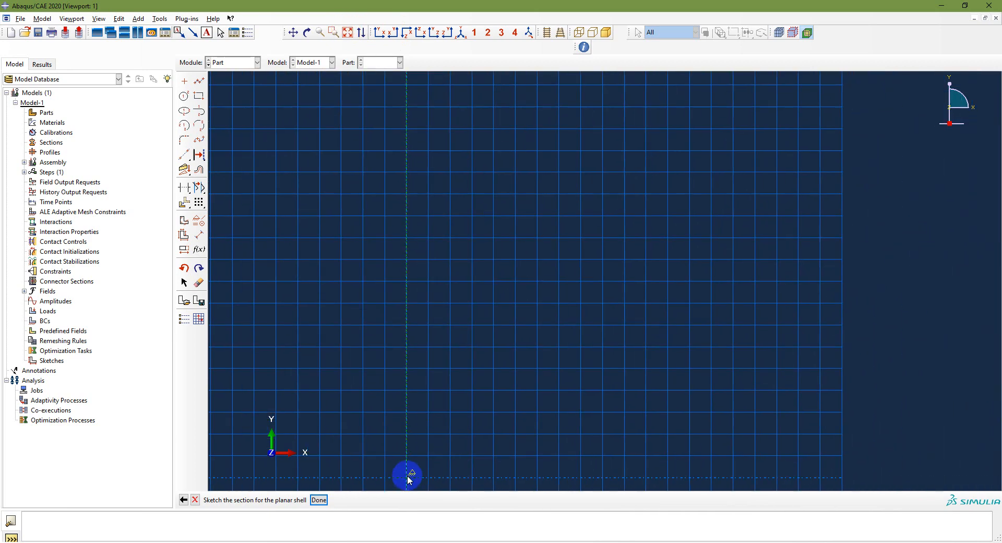
scroll(410, 479, down, 1)
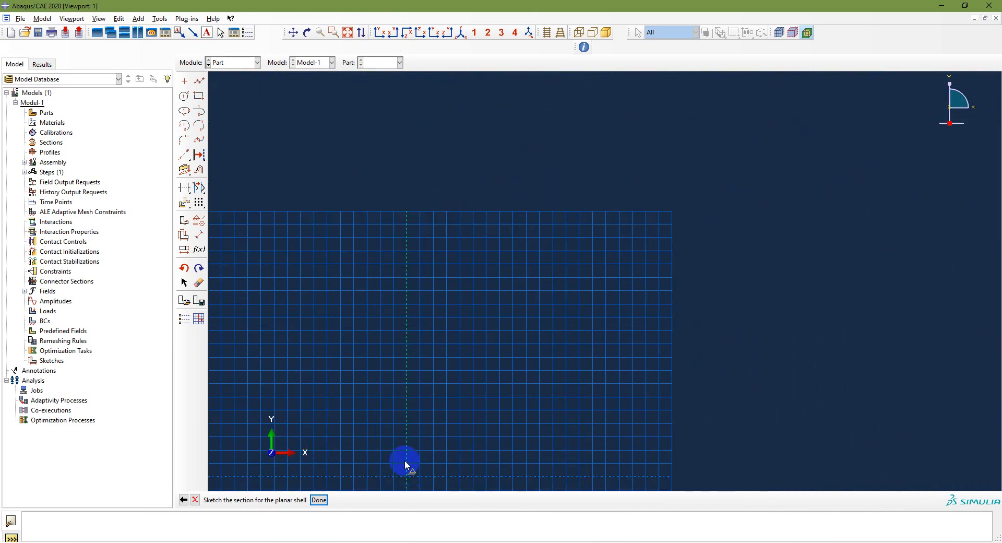
scroll(407, 482, down, 2)
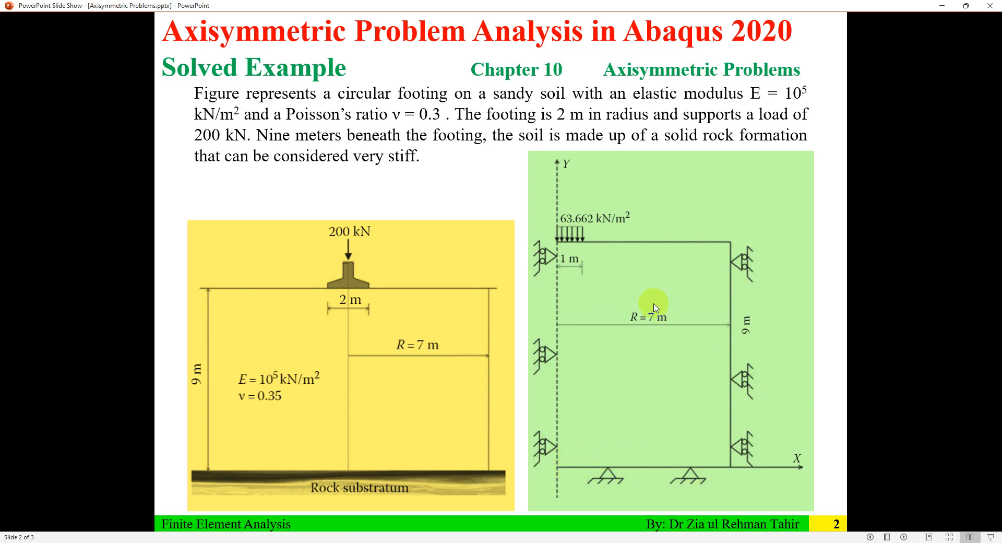
click(942, 5)
click(200, 97)
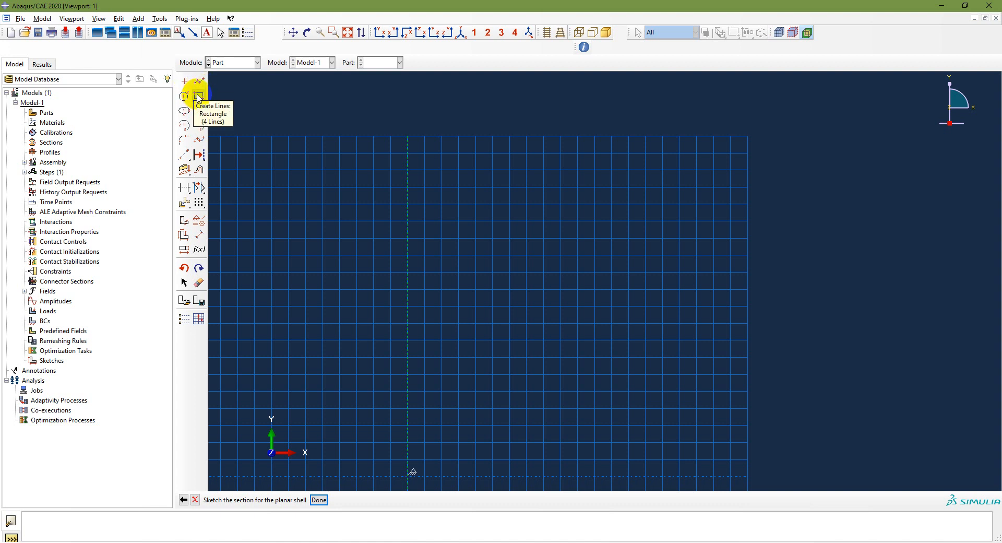
click(199, 97)
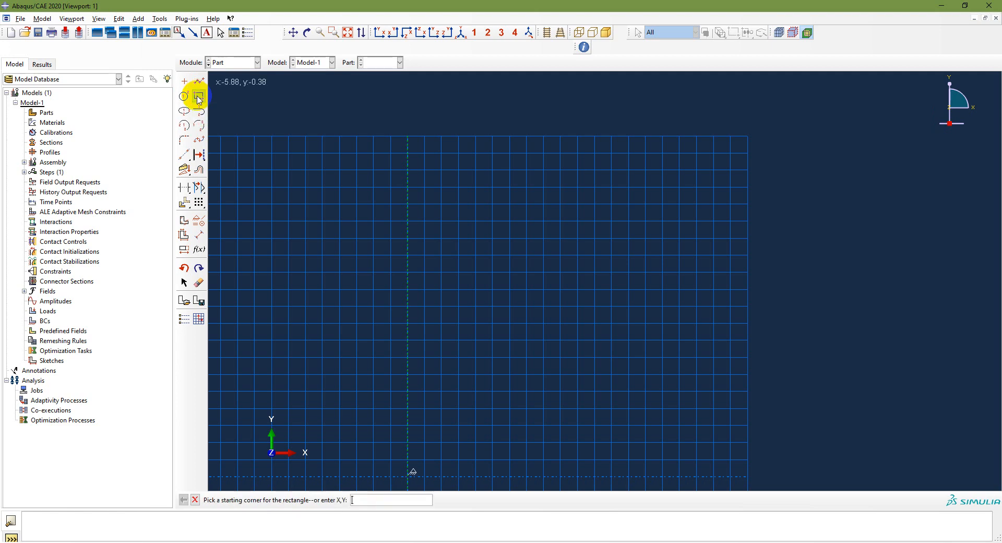
click(408, 476)
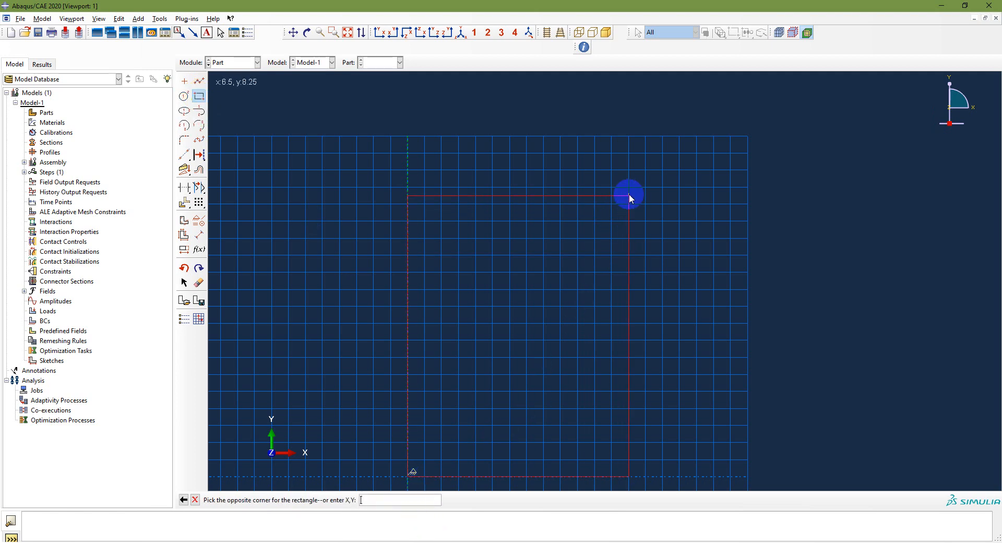
click(646, 171)
right_click(646, 171)
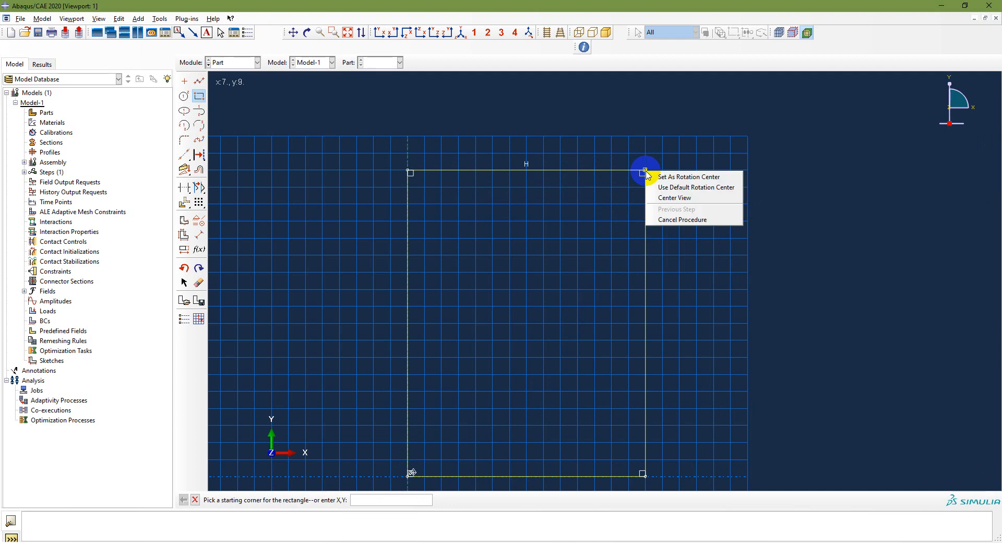
click(666, 218)
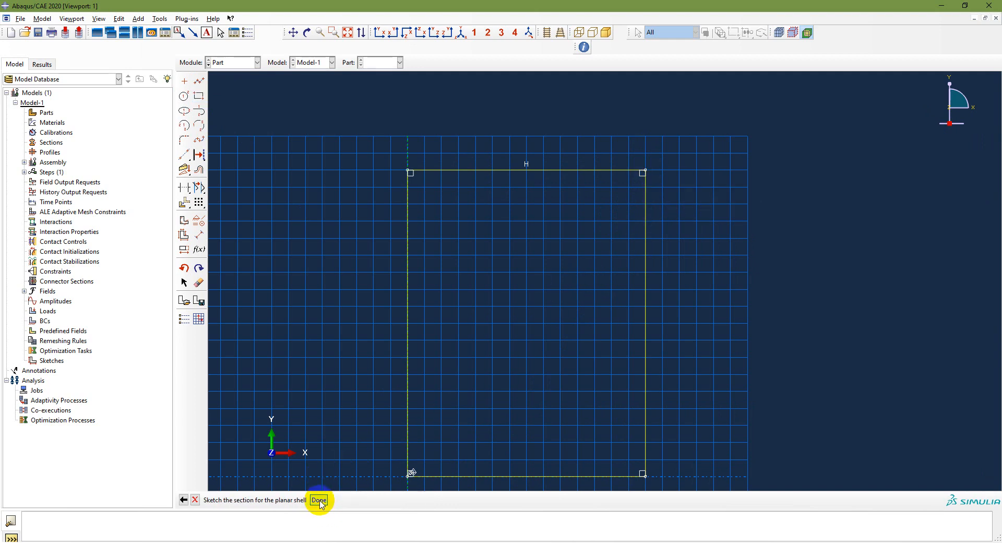
click(319, 500)
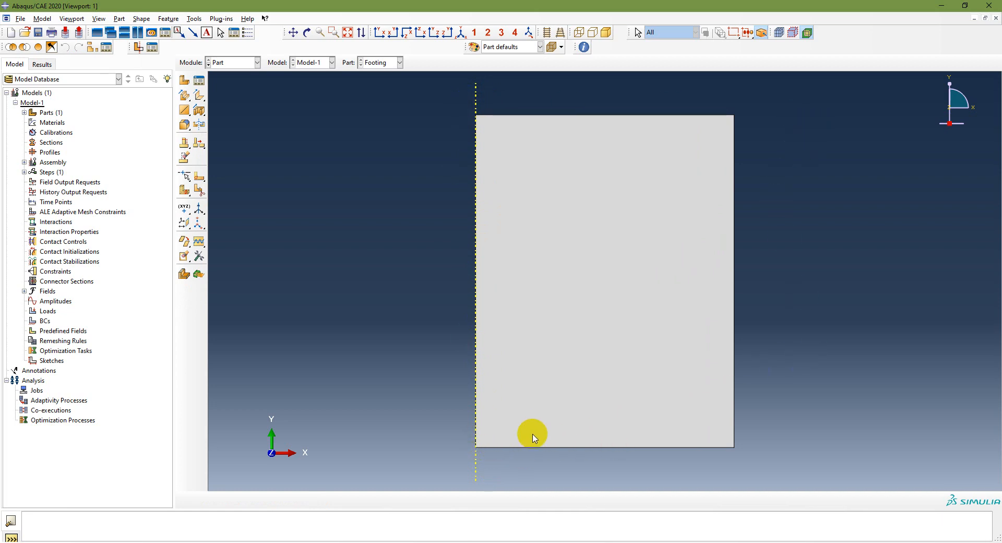
Step: Consult the modeling workflow and problem slides in PowerPoint, and switch Abaqus/CAE to the Property module
key(alt+Tab)
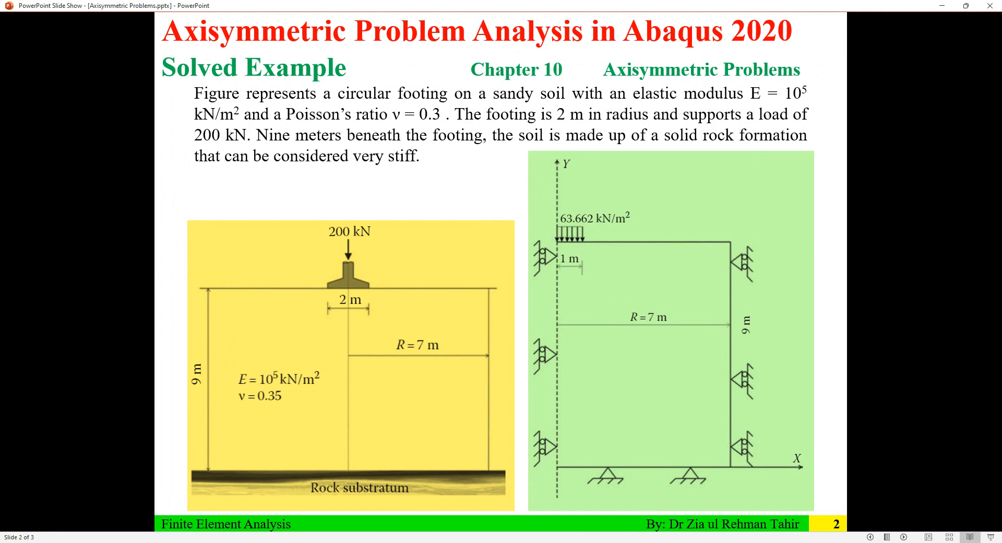
click(379, 470)
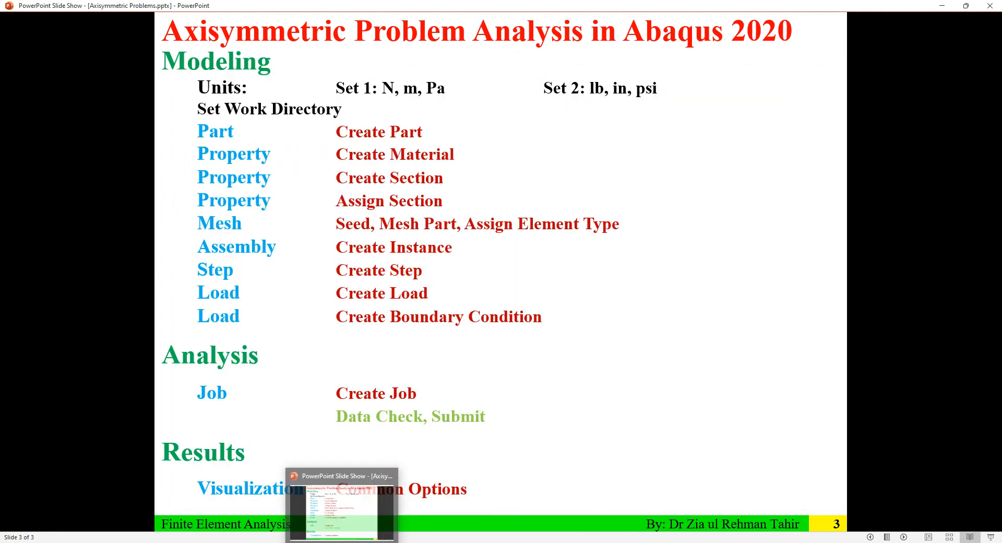
scroll(431, 420, up, 1)
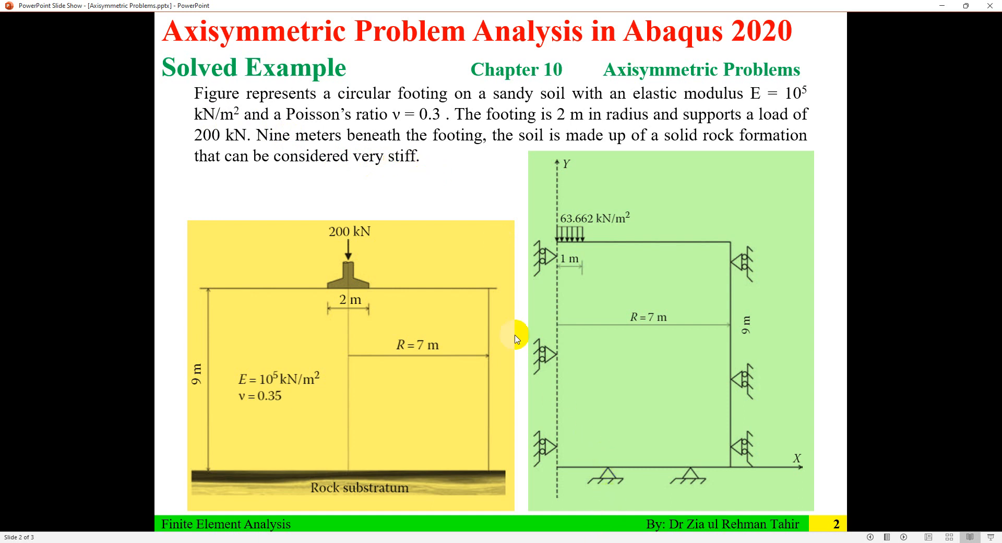
click(643, 542)
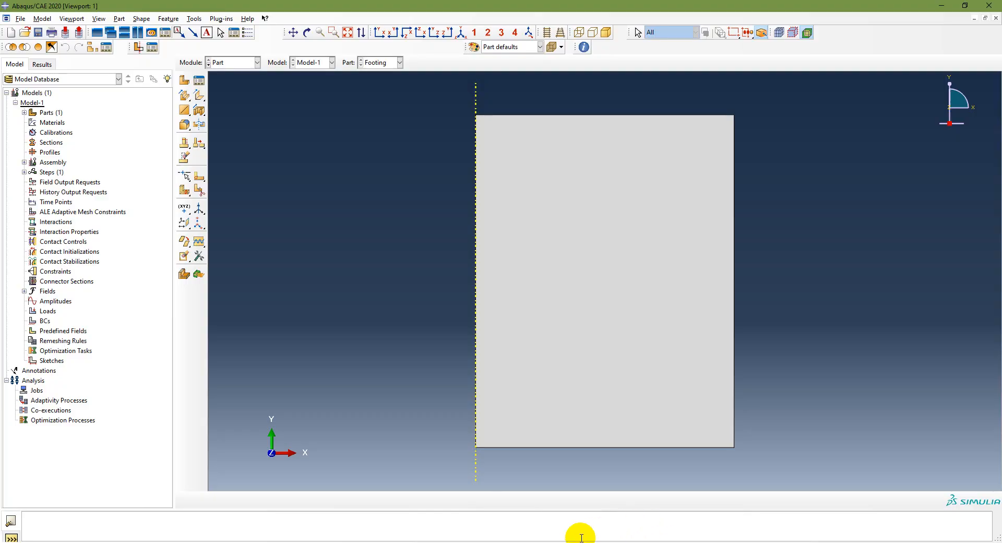
click(224, 62)
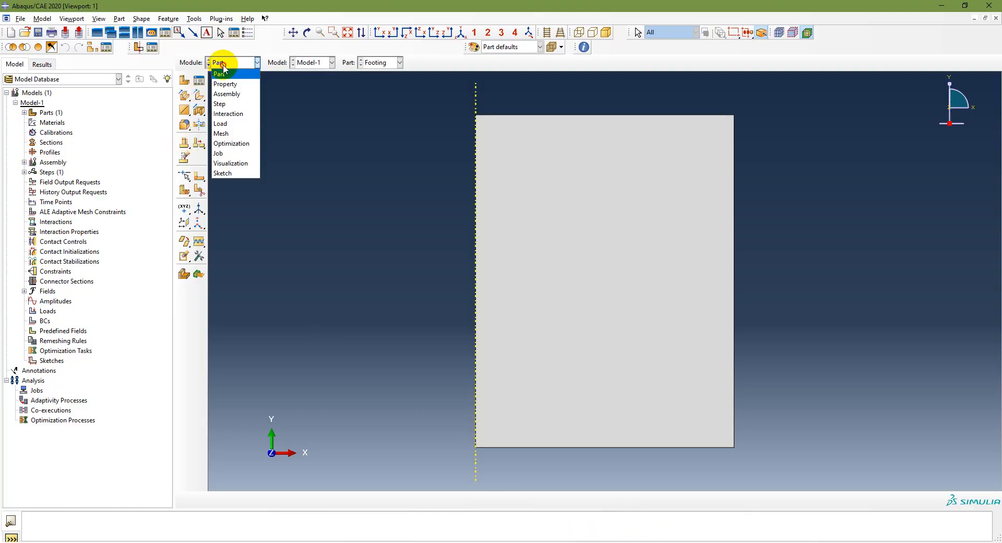
click(229, 84)
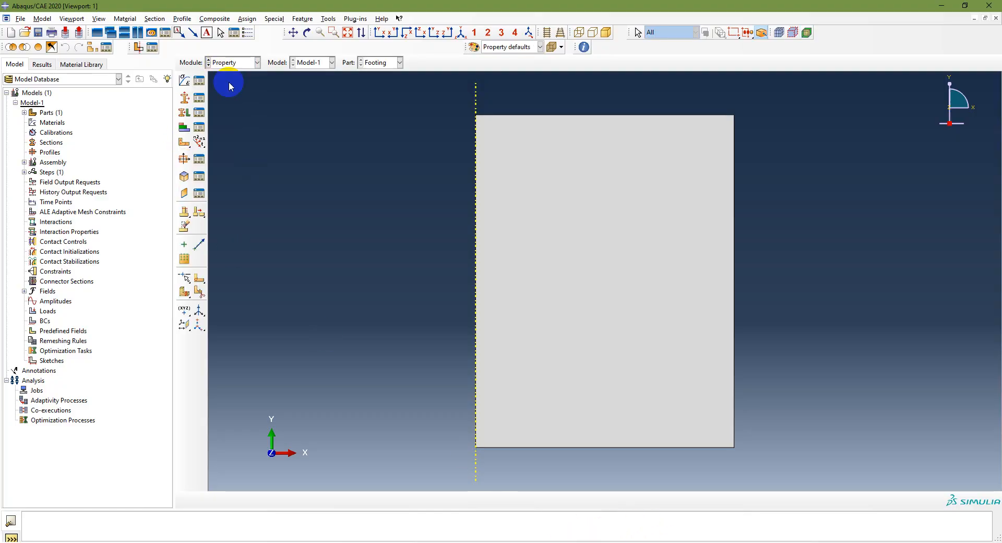
Step: Define the material Sand with isotropic elastic behavior, Young's modulus 1e8 and Poisson's ratio 0.35
click(184, 82)
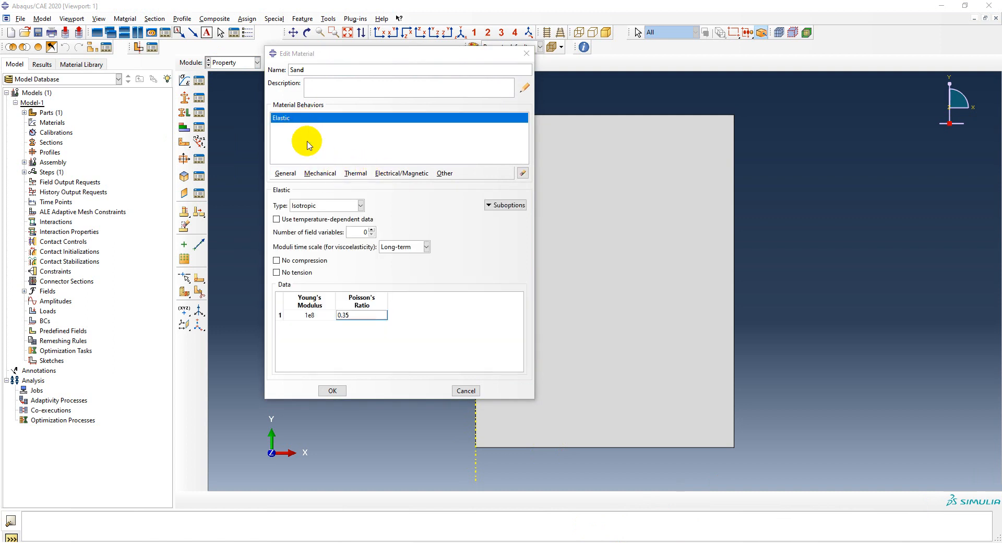
click(320, 173)
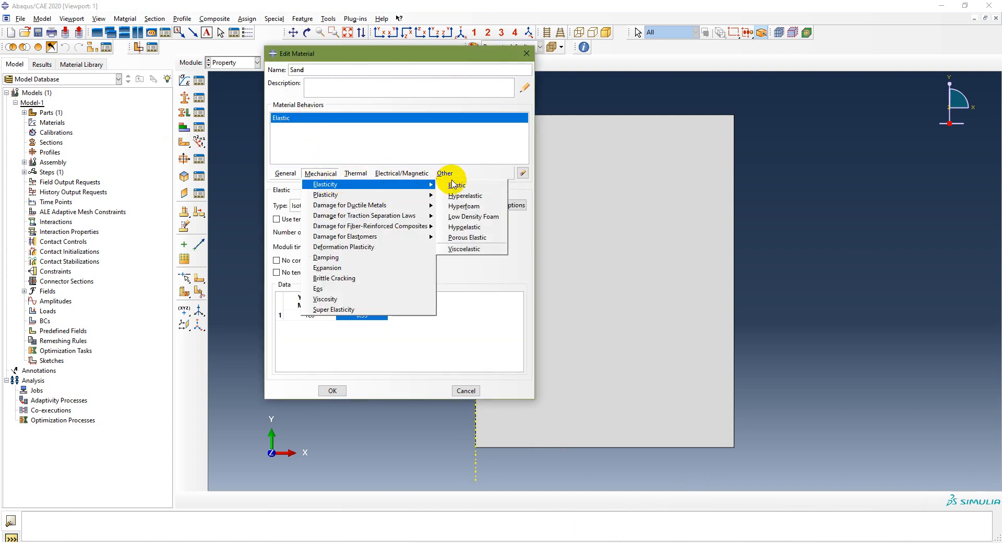
click(508, 276)
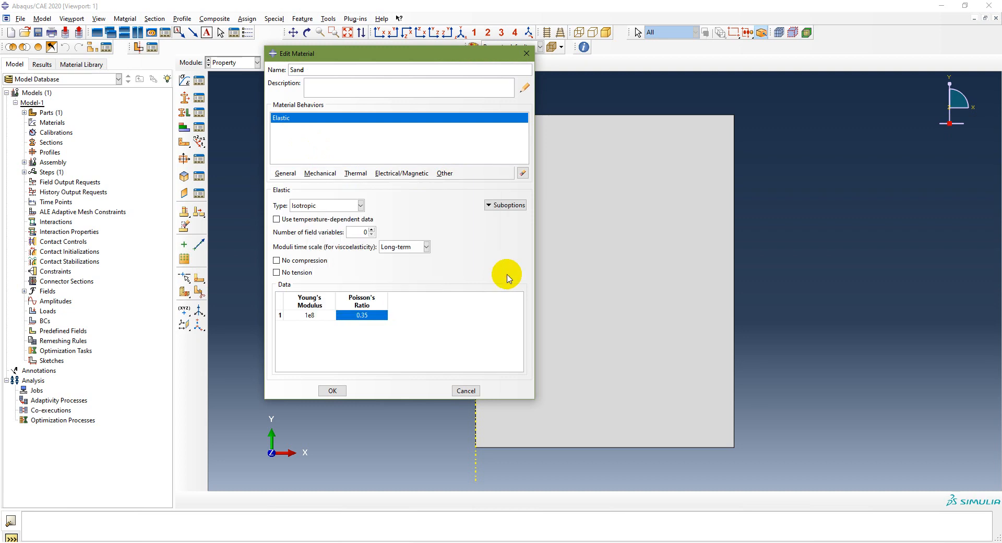
double_click(320, 315)
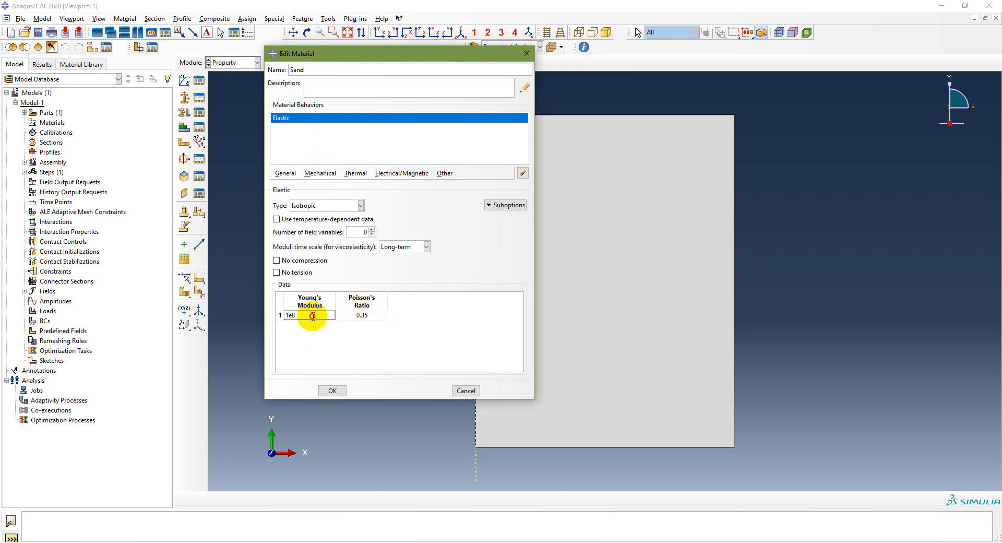
Step: Check the soil data on the PowerPoint slide, set Sand's Poisson's ratio to 0.3 in Abaqus/CAE and save the material
click(337, 542)
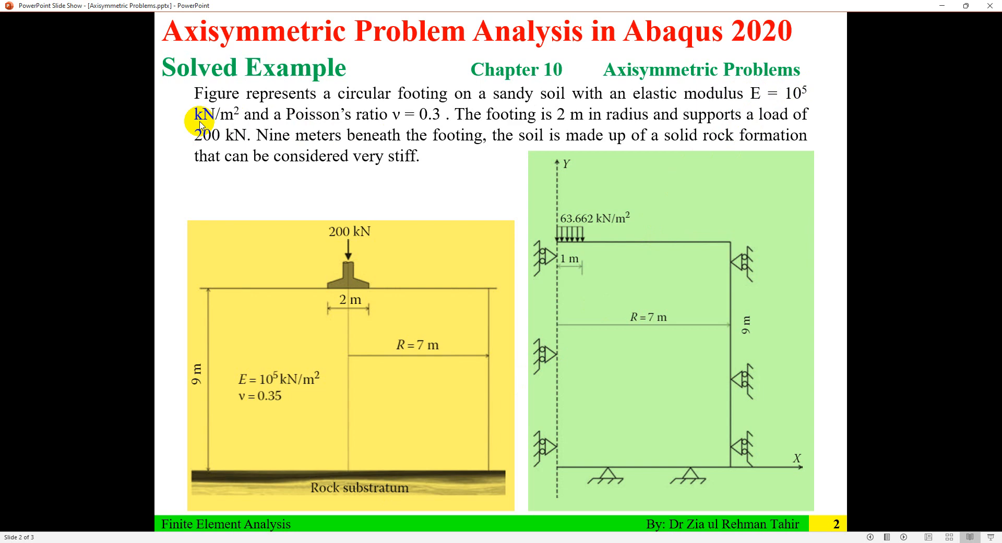
click(337, 540)
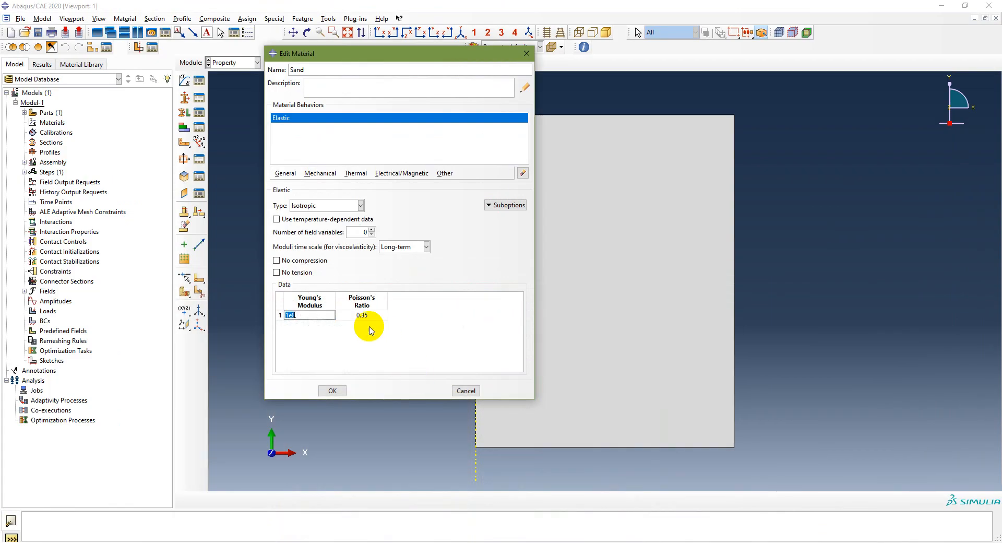
click(372, 314)
click(370, 317)
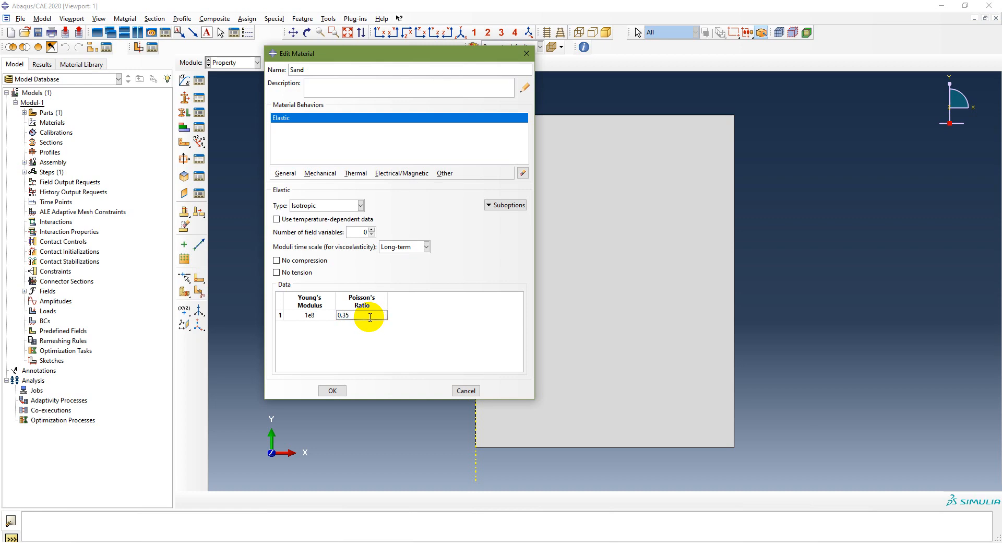
key(BackSpace)
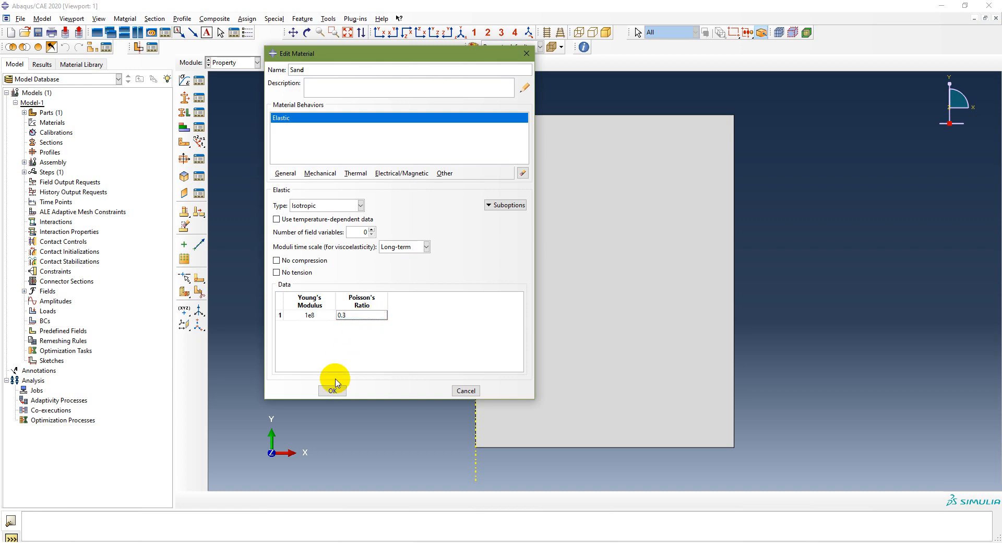
click(332, 391)
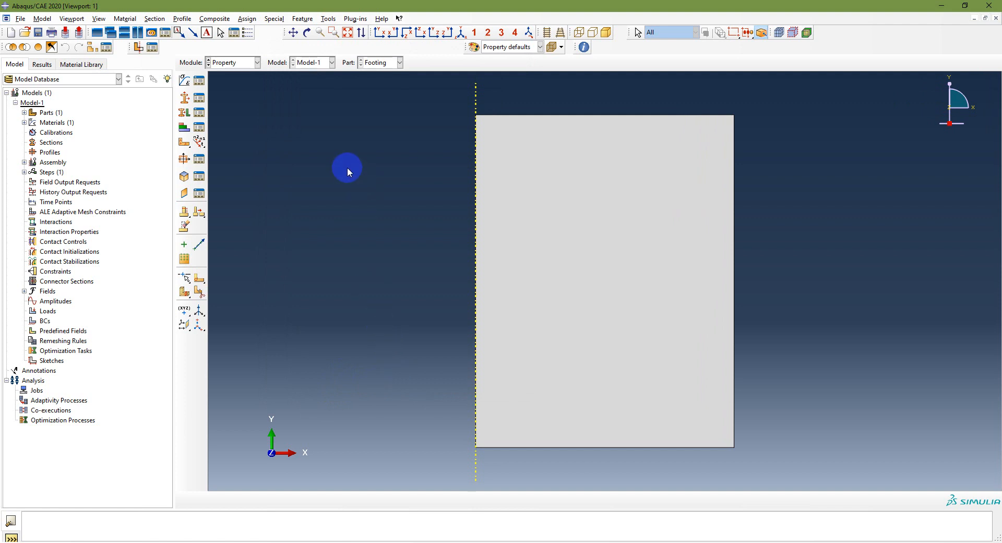
Step: Check the workflow slide in PowerPoint and create the homogeneous solid section Solid with material Sand in Abaqus/CAE
click(589, 542)
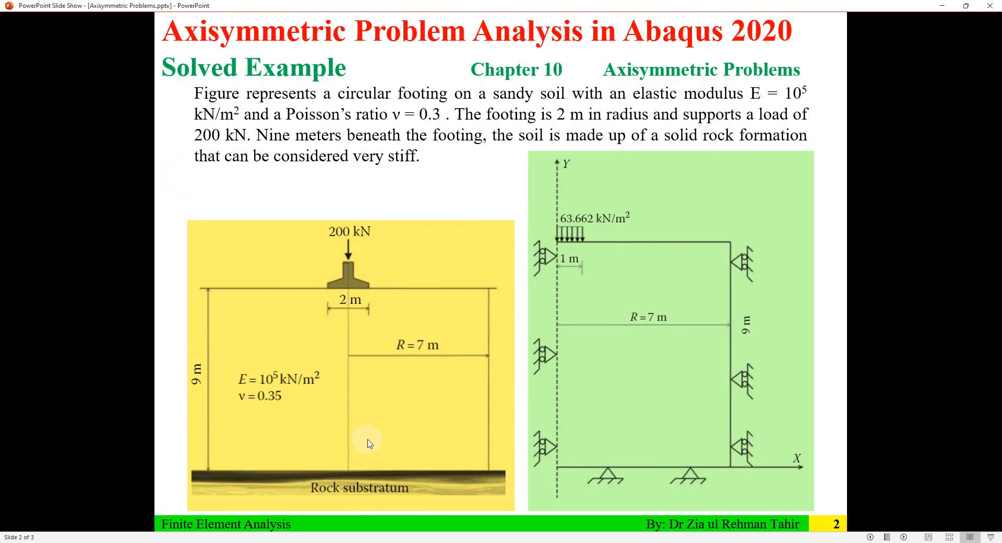
click(368, 440)
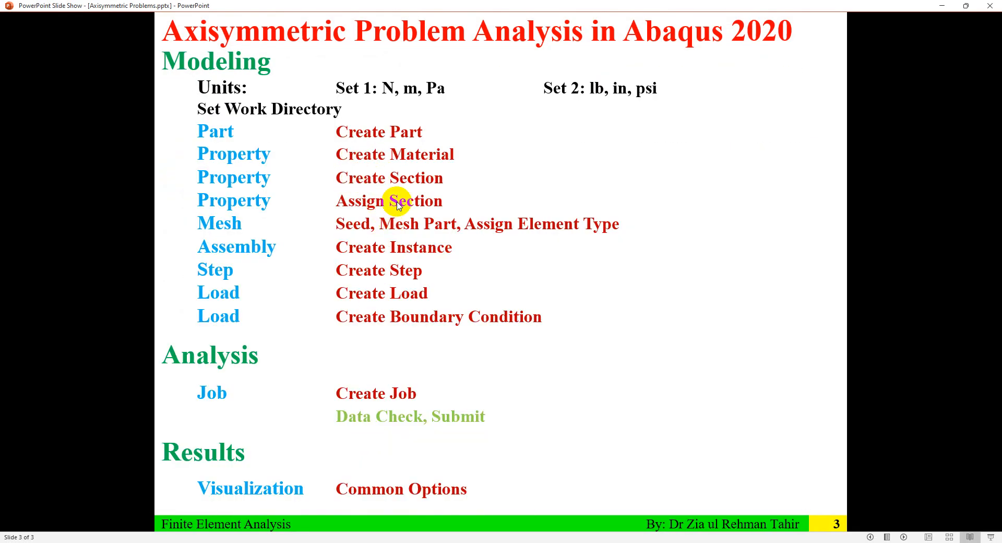
click(369, 542)
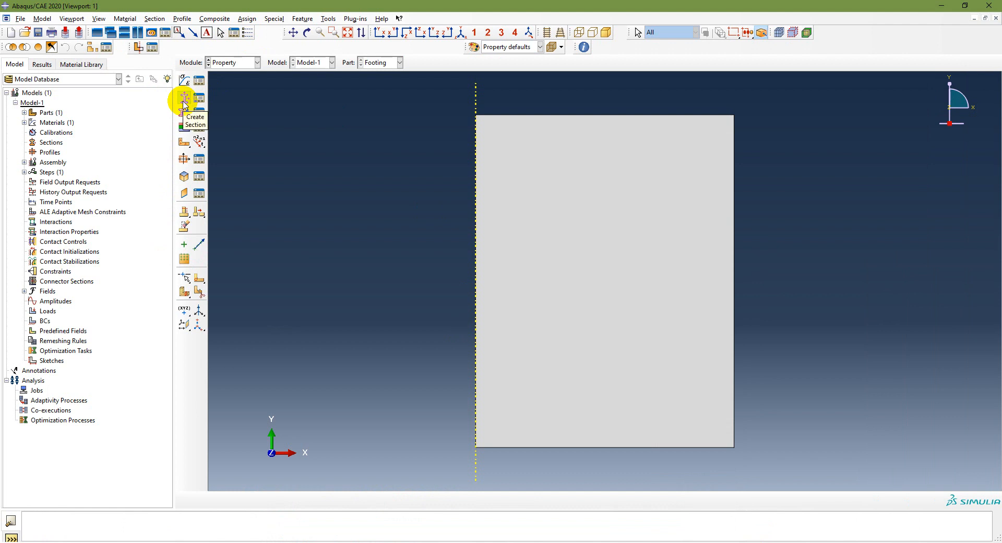
double_click(57, 143)
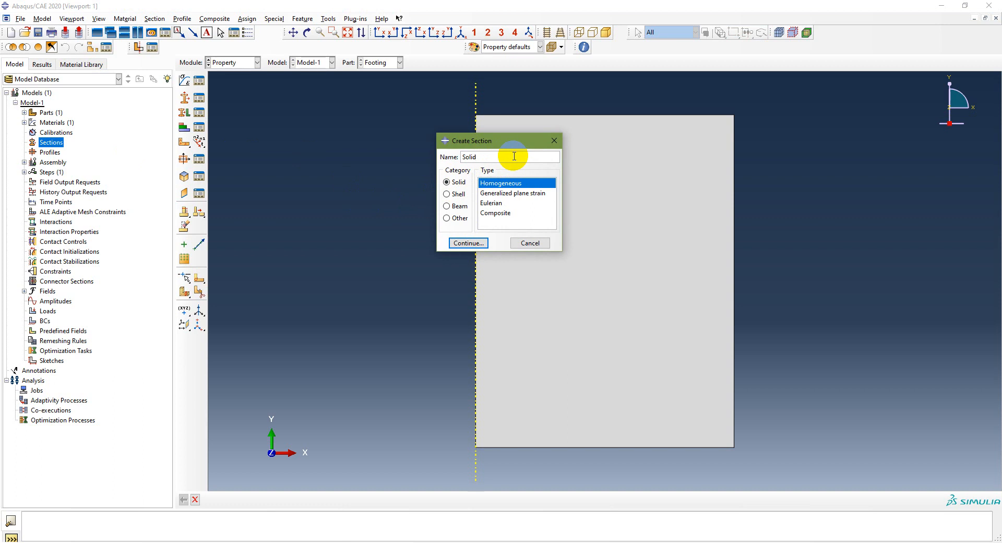
click(462, 244)
click(446, 149)
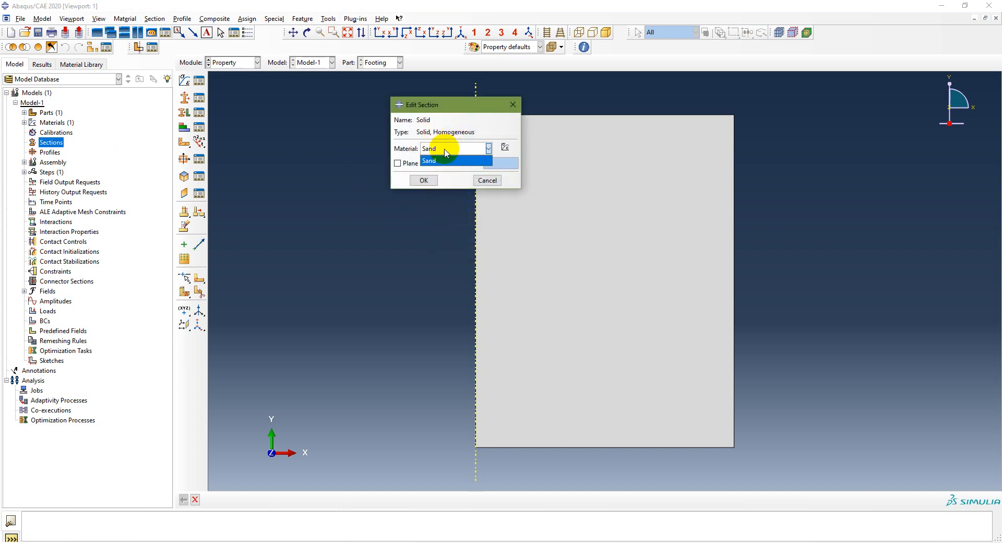
click(446, 149)
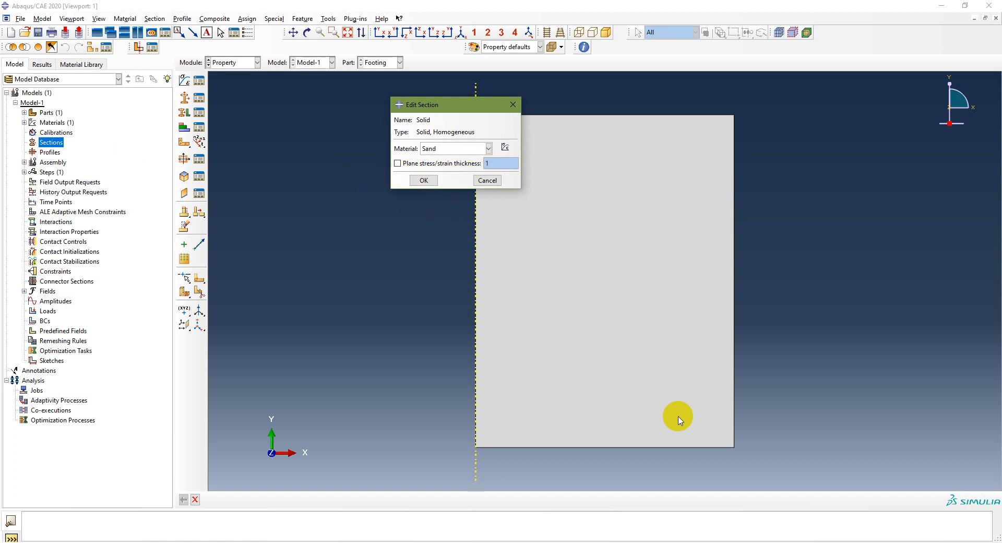
click(422, 181)
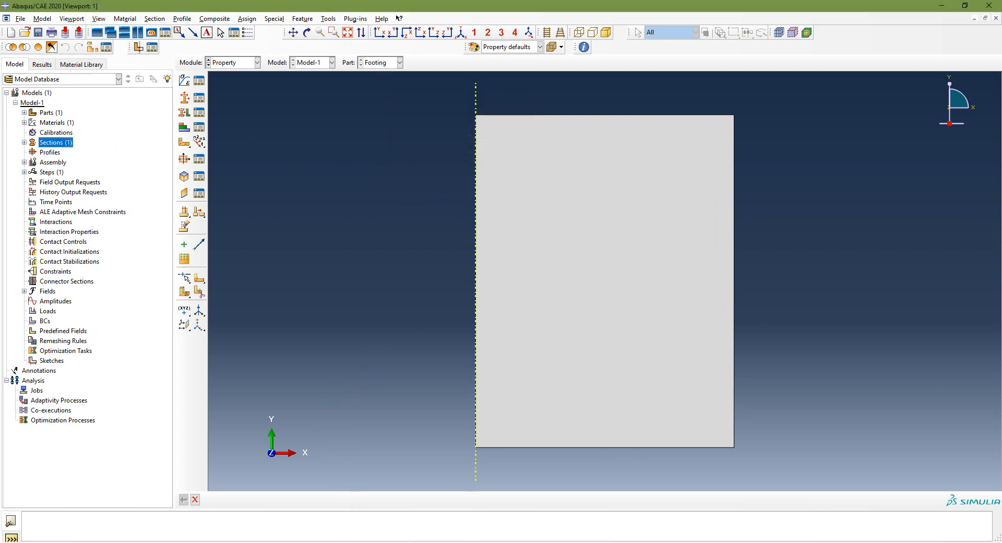
Step: Check the modeling workflow slide in PowerPoint and expand the part Footing in the Abaqus/CAE model tree
click(347, 542)
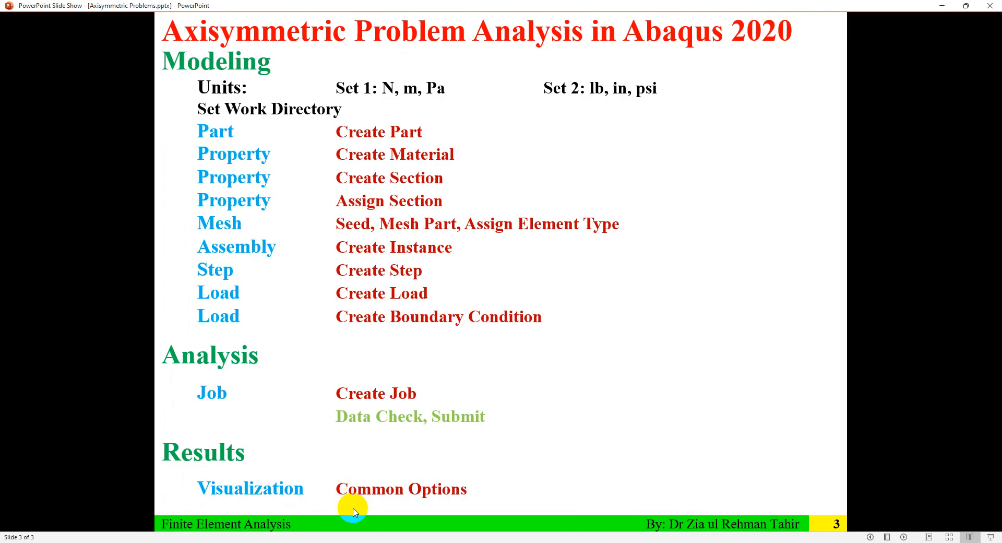
click(347, 542)
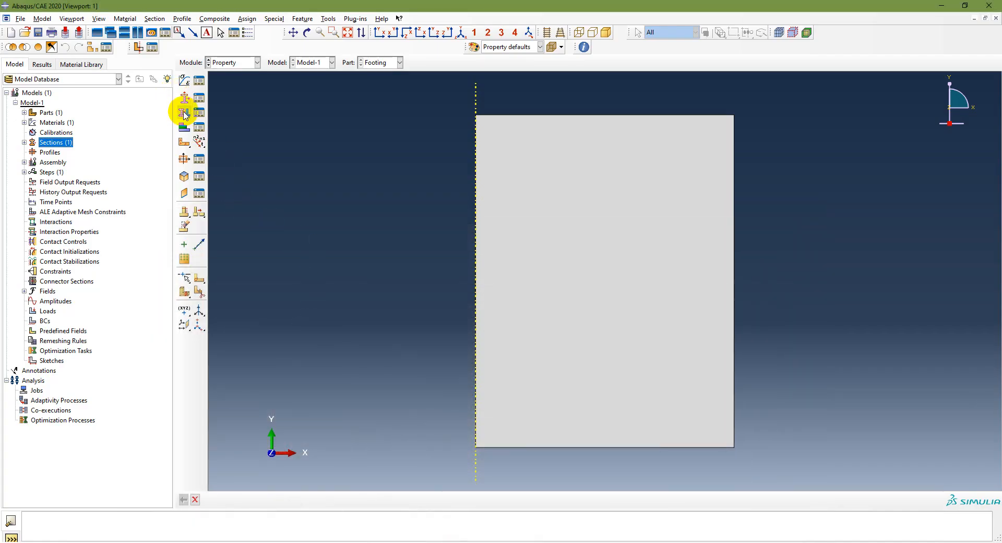
click(24, 113)
click(34, 123)
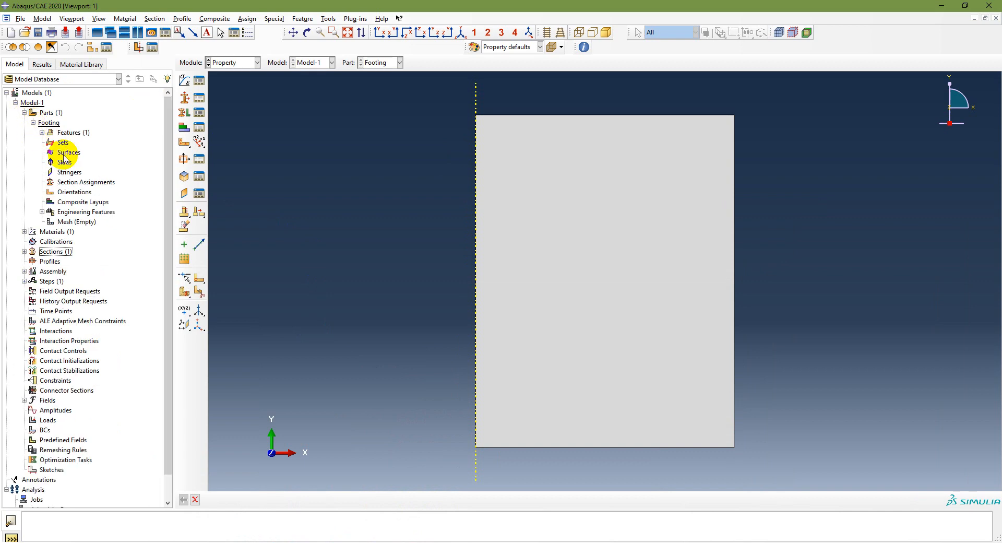
Step: Assign the section Solid to the entire Footing face without creating a set, taking the thickness from the section
click(94, 183)
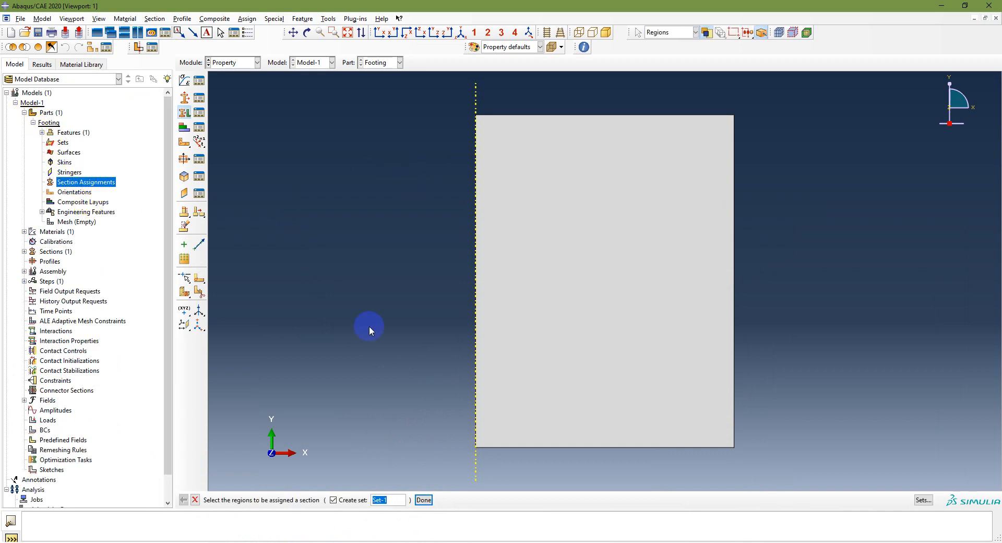
click(332, 500)
click(332, 500)
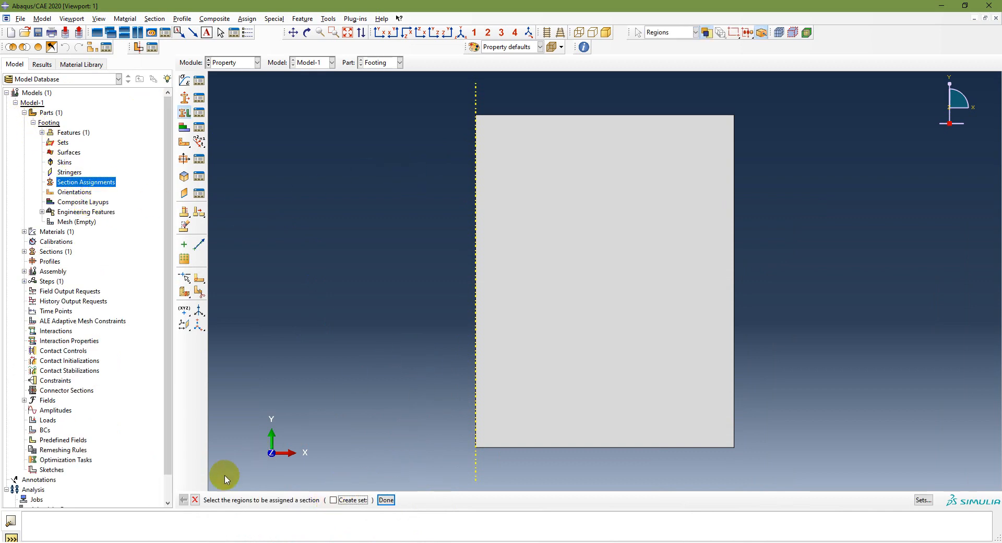
drag(418, 100, 801, 478)
click(386, 499)
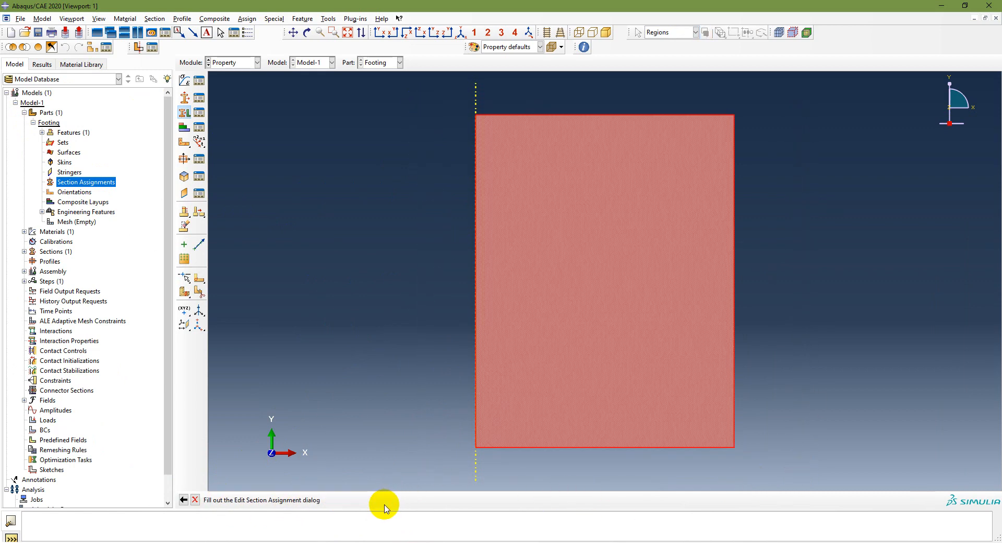
click(485, 228)
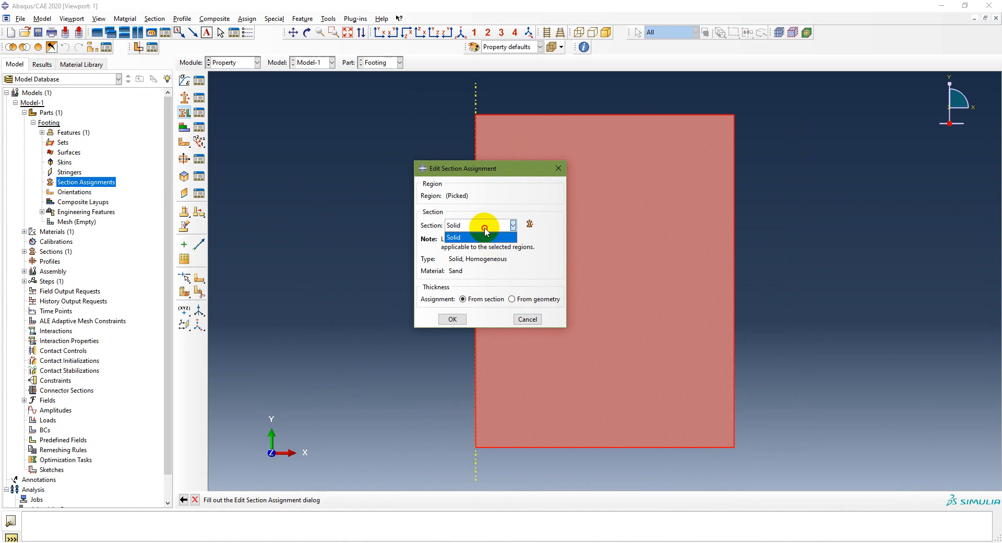
click(481, 237)
click(452, 319)
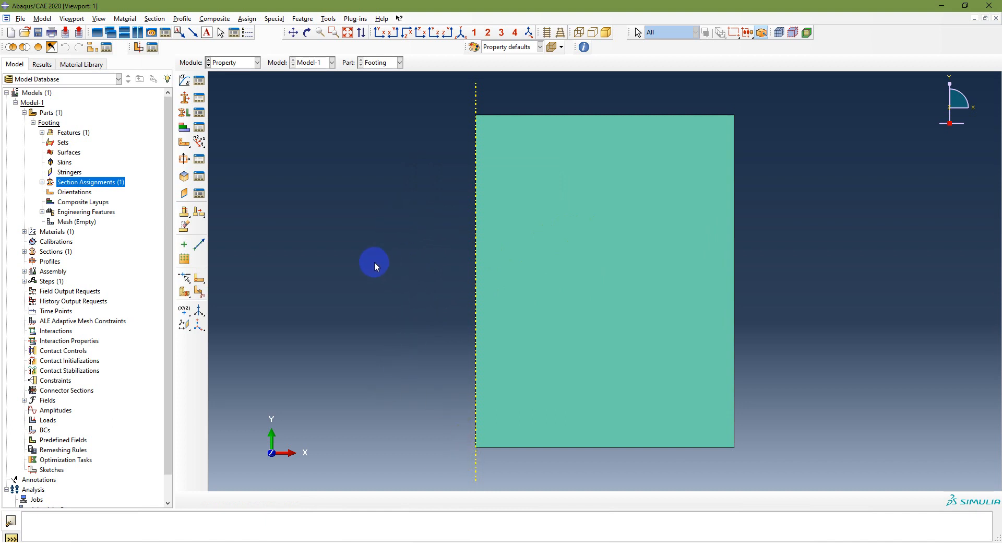
Step: Switch to the Assembly module and create an instance of the part Footing
click(56, 271)
click(238, 63)
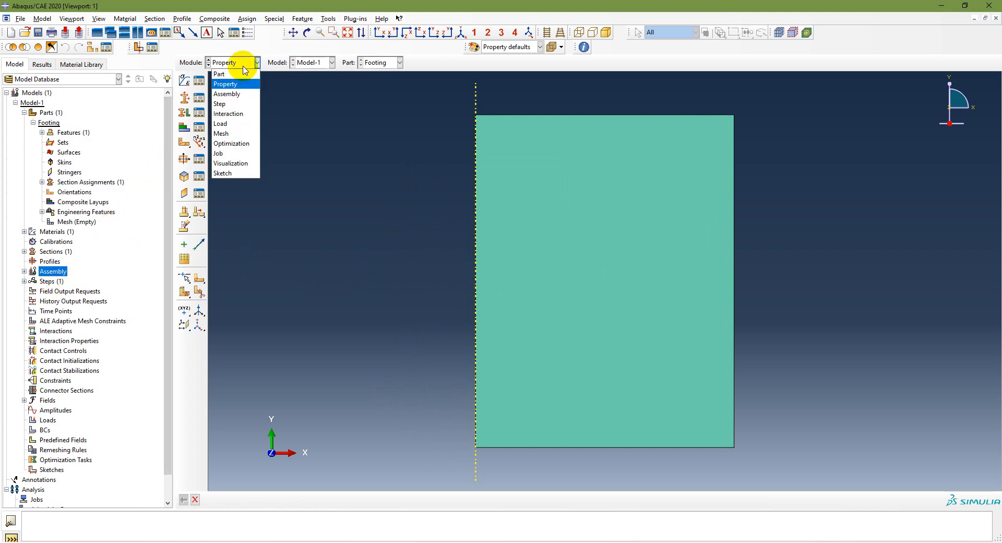
click(237, 94)
click(184, 80)
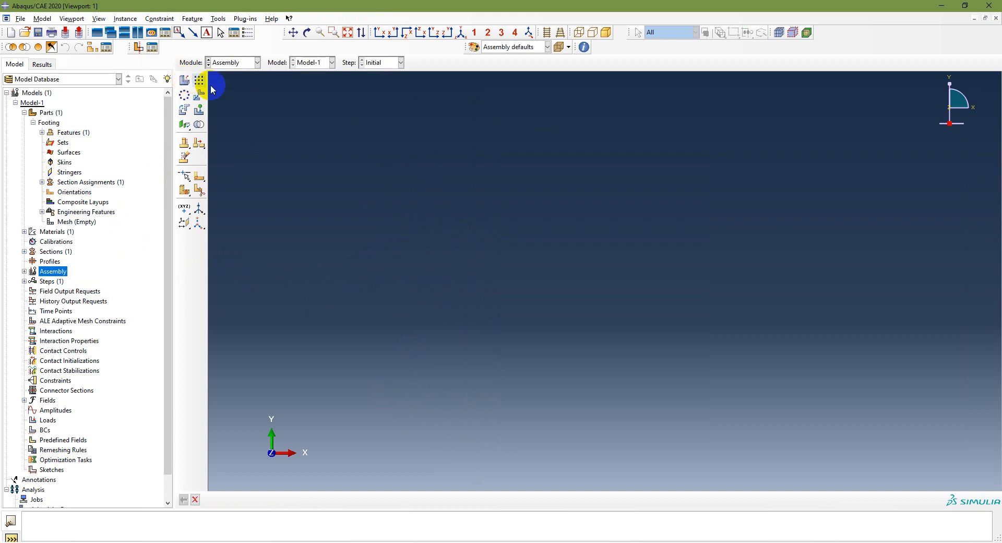
click(369, 328)
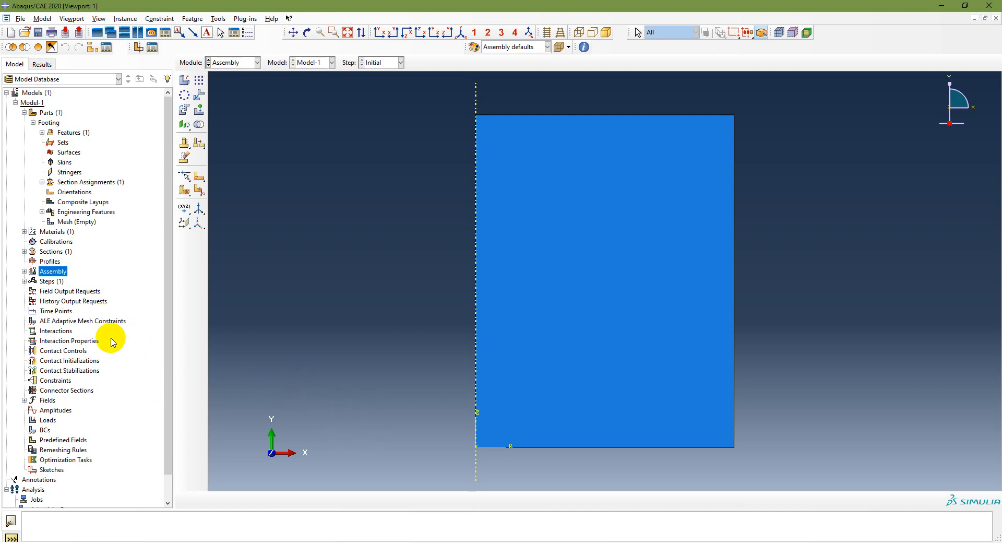
Step: Create a Static, General analysis step named Step-1 after the Initial step with default settings
double_click(47, 282)
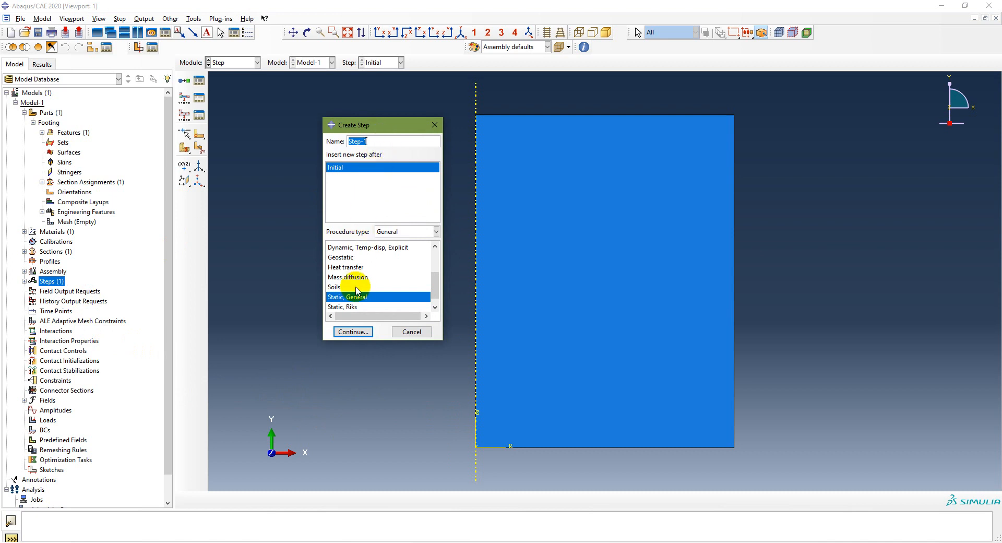
click(353, 332)
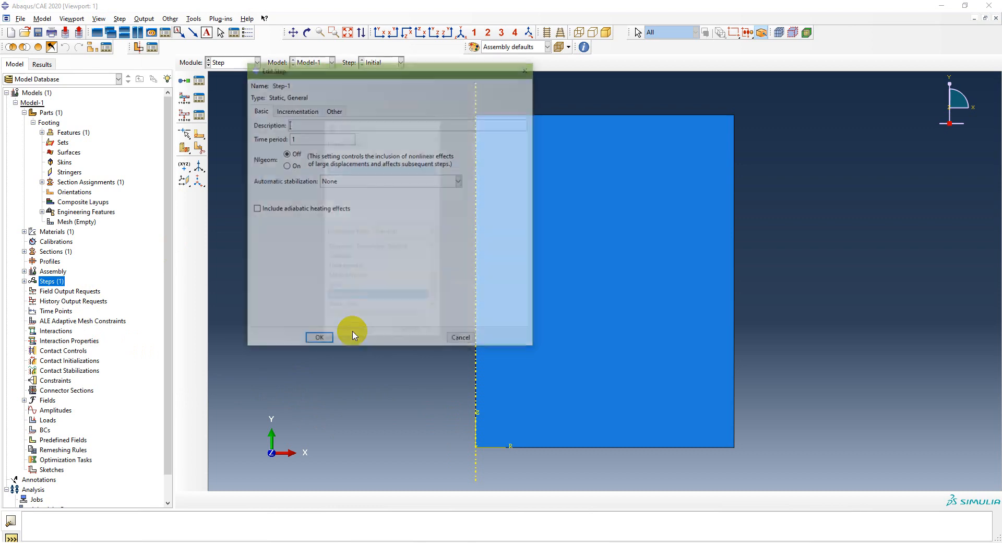
click(318, 340)
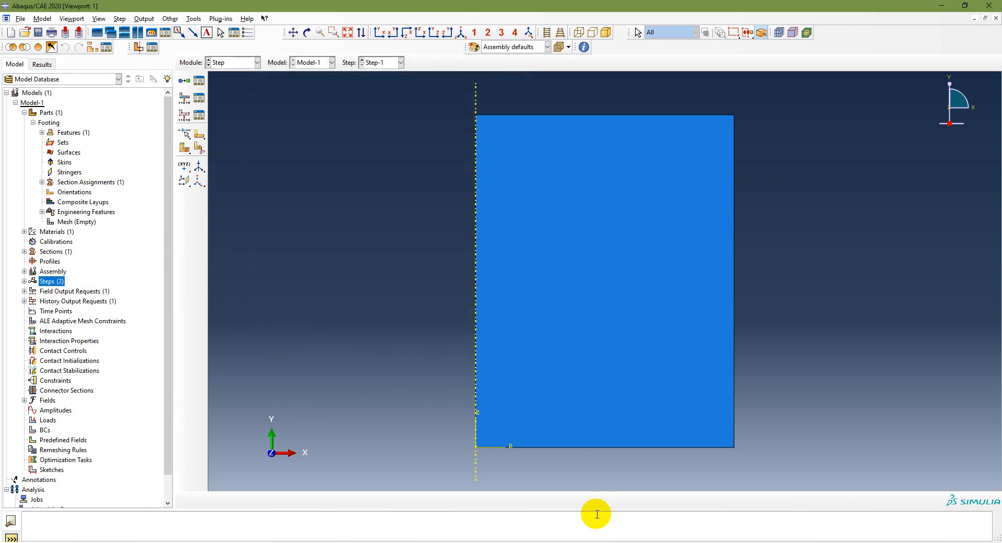
Step: Check the footing dimensions on the PowerPoint problem slide and switch Abaqus/CAE to the Part module
scroll(123, 324, down, 1)
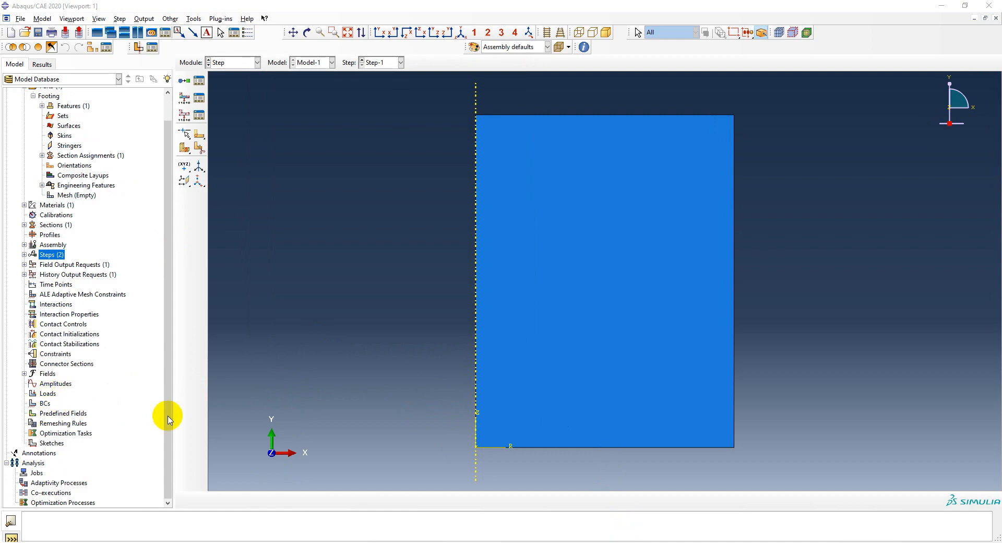
click(348, 542)
scroll(515, 397, up, 1)
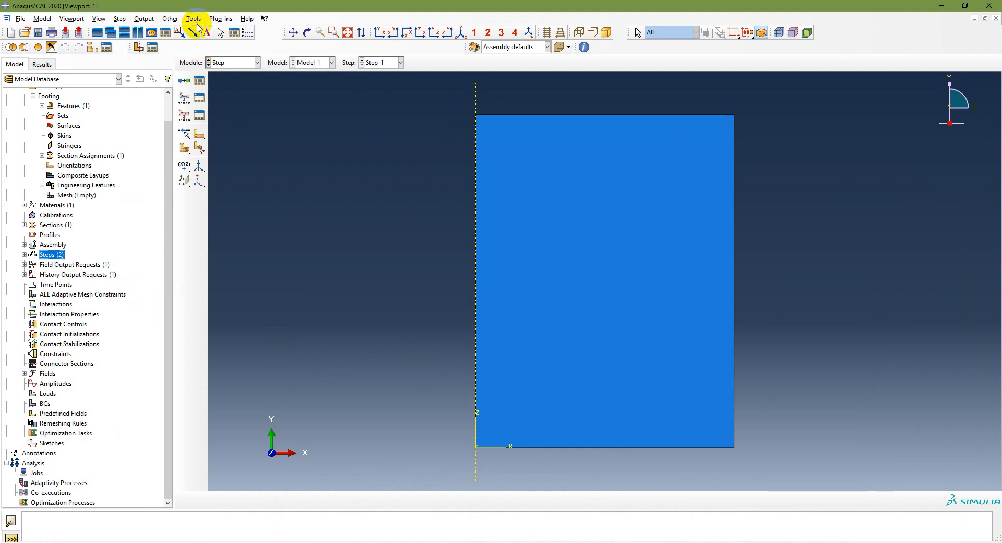
click(235, 62)
click(234, 74)
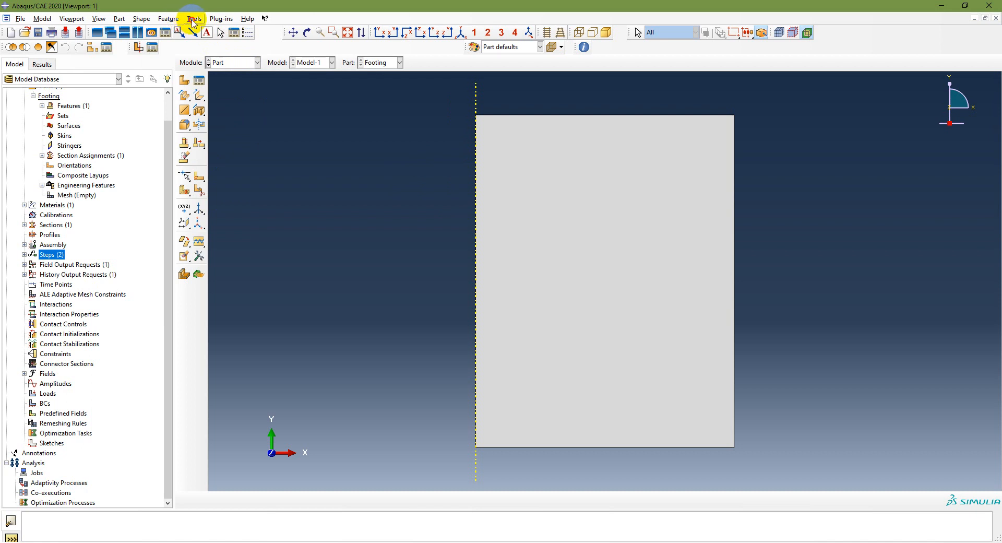
Step: Create a datum point by coordinates at (1, 9, 0) on the part's upper edge, checking the problem slide in PowerPoint for the location
click(194, 19)
click(214, 94)
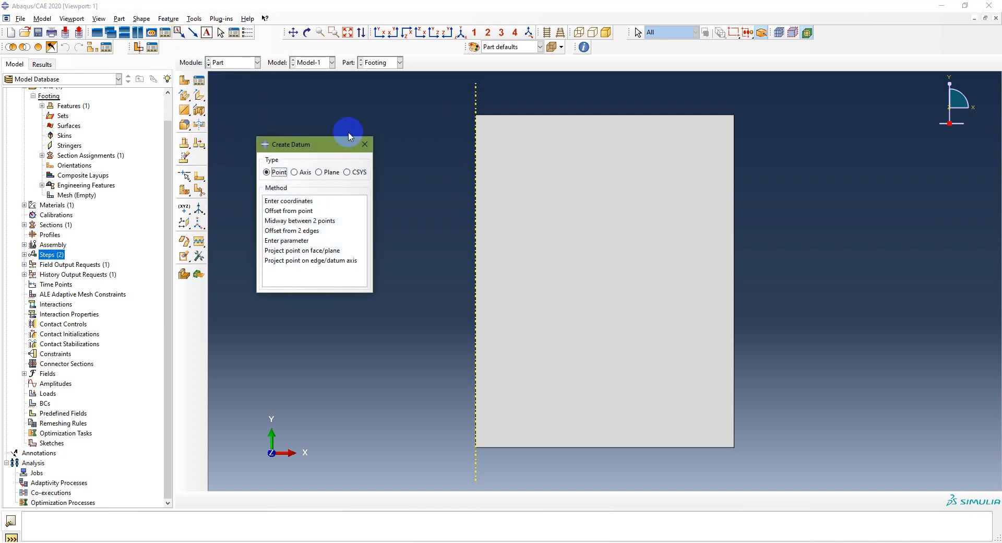
click(297, 201)
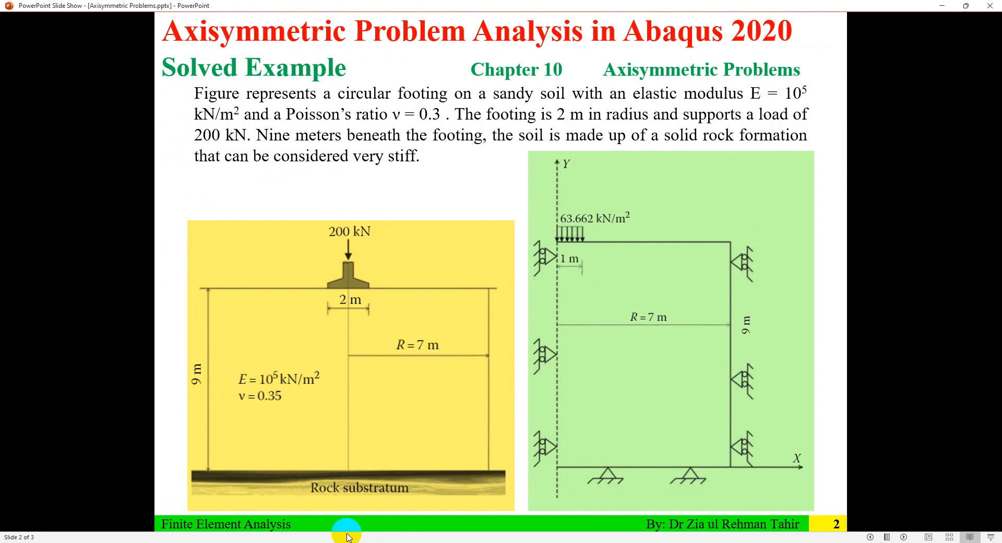
click(360, 542)
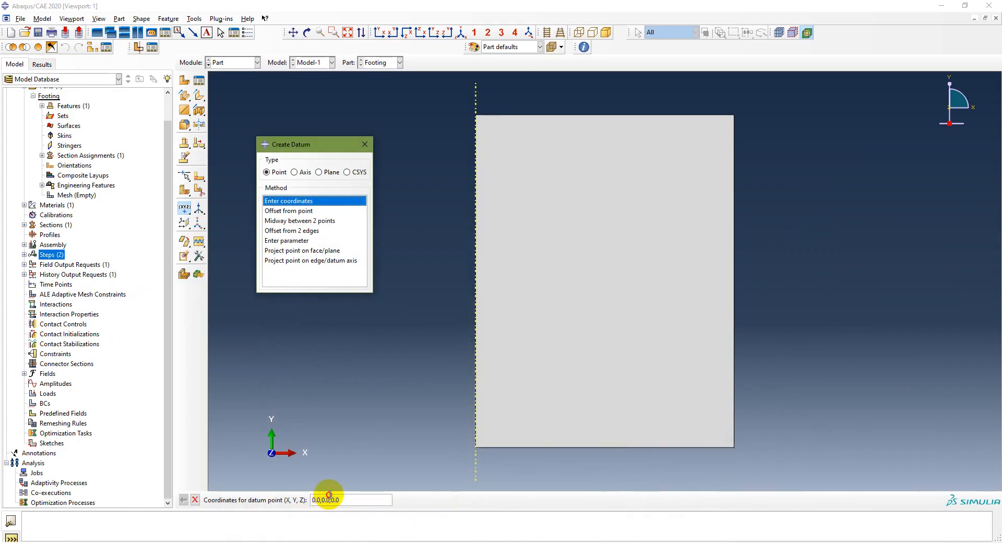
click(329, 499)
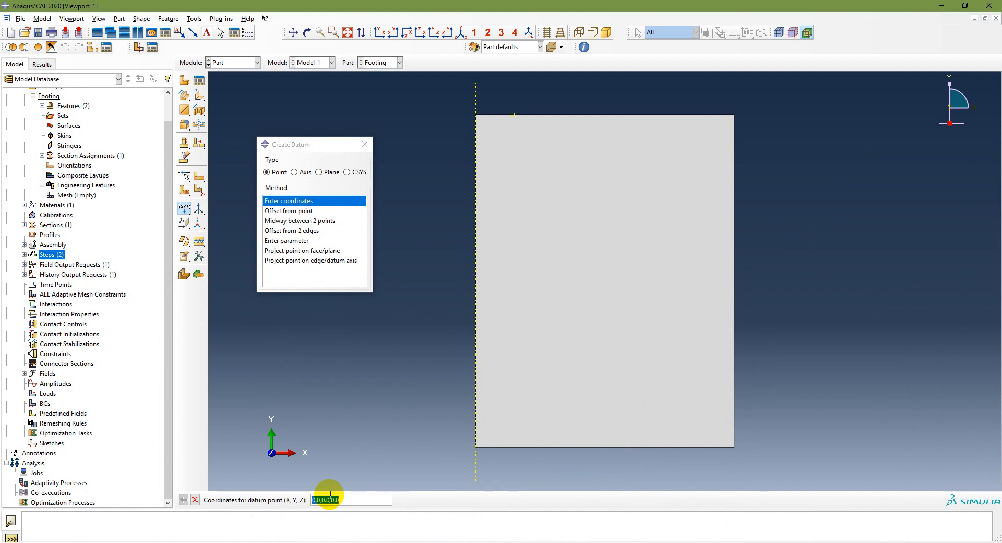
click(196, 499)
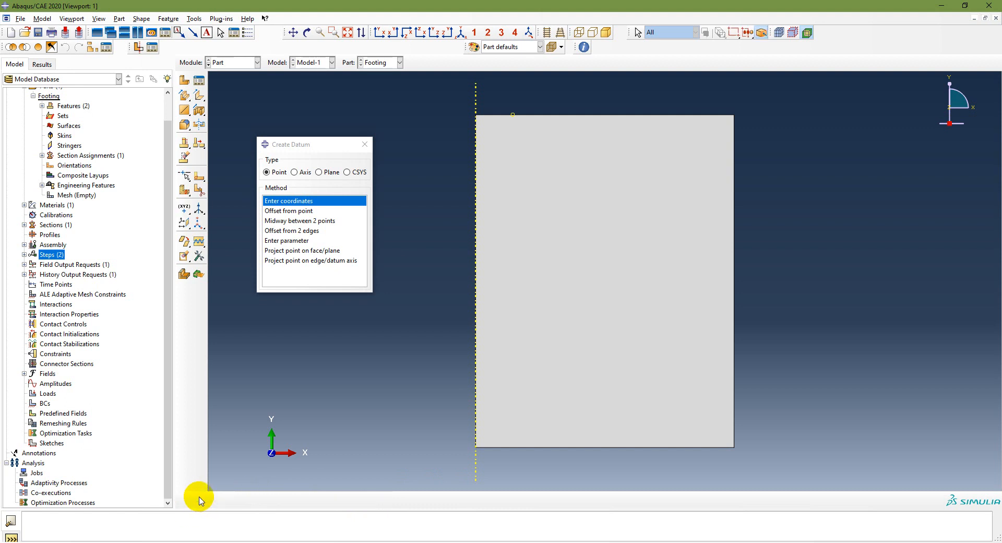
click(365, 144)
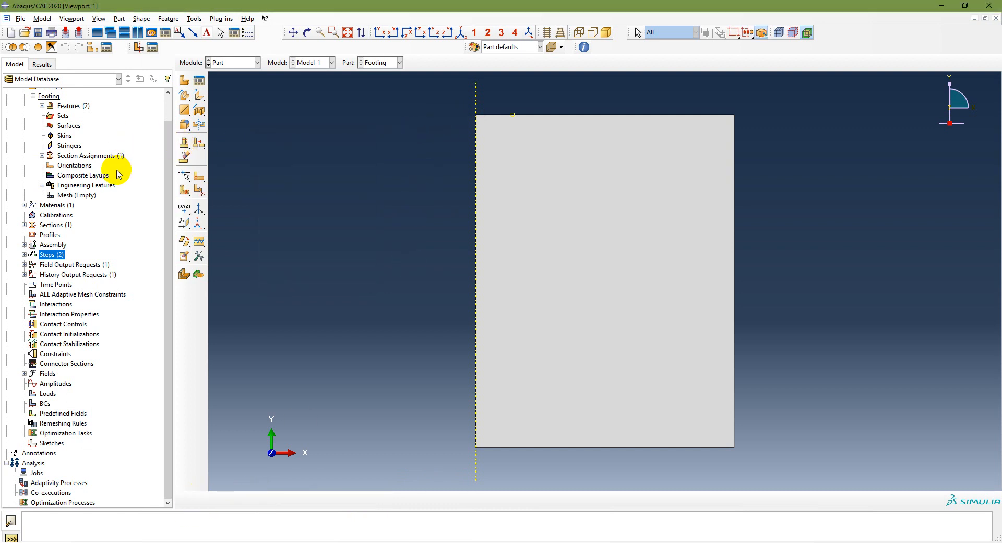
Step: Inspect the datum point's coordinates among the Footing part's features without changing them
scroll(119, 173, up, 3)
click(42, 132)
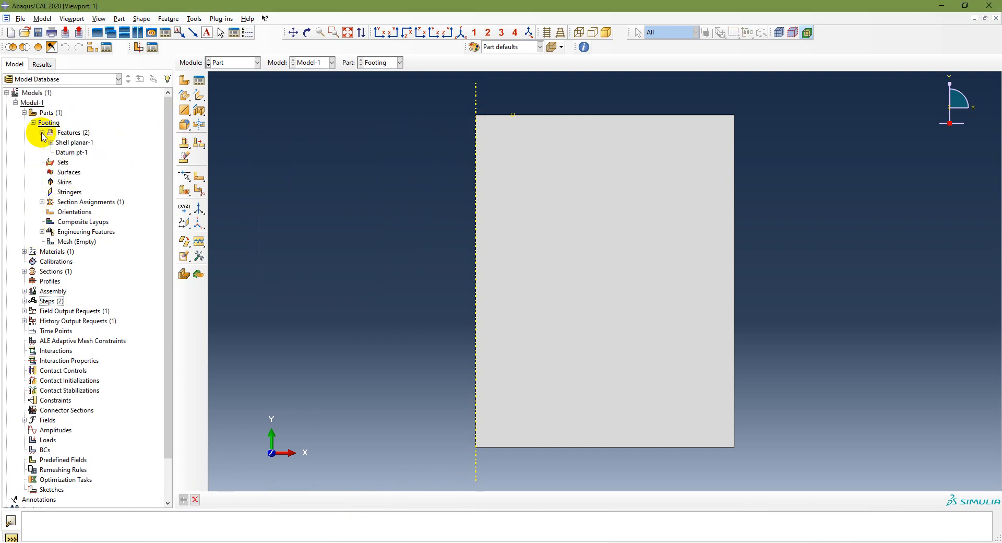
click(71, 153)
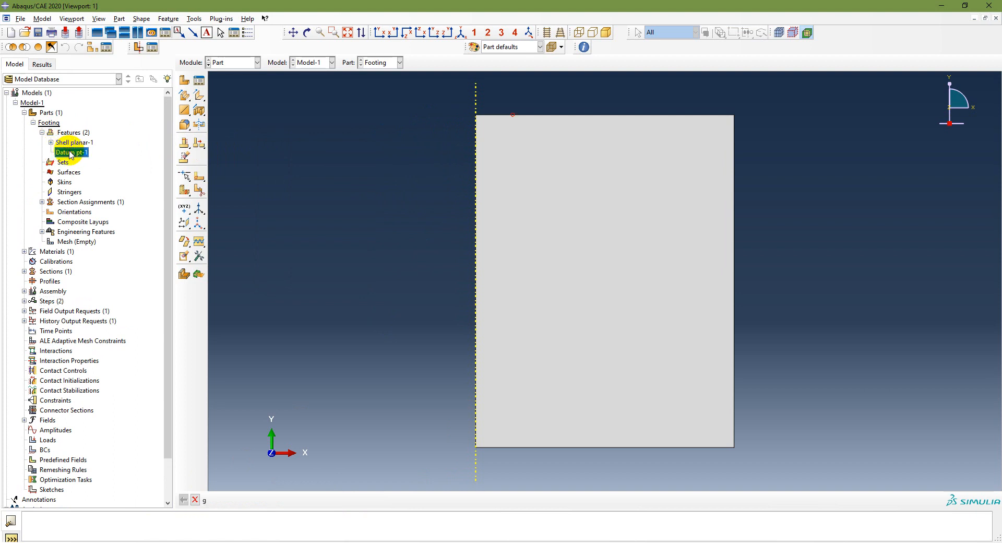
double_click(71, 153)
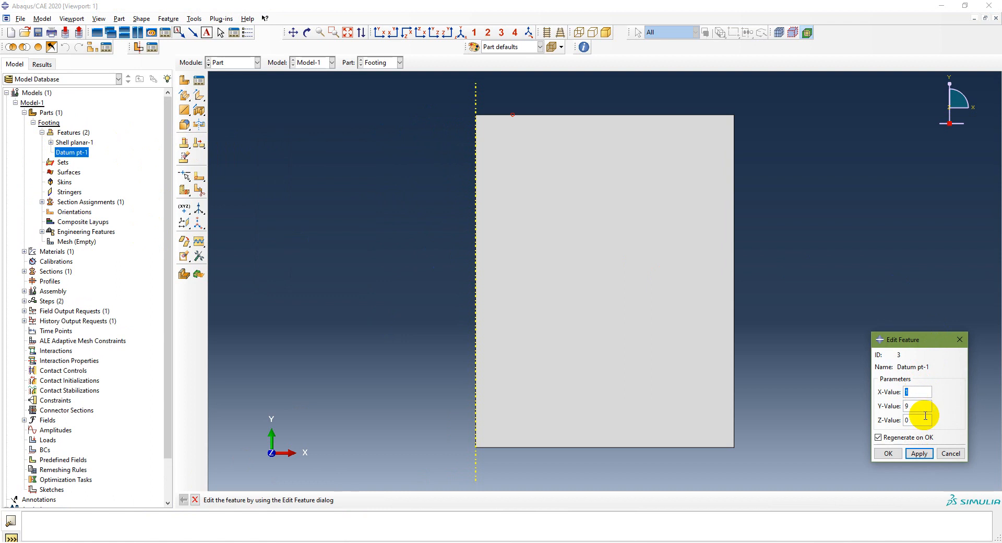
click(951, 453)
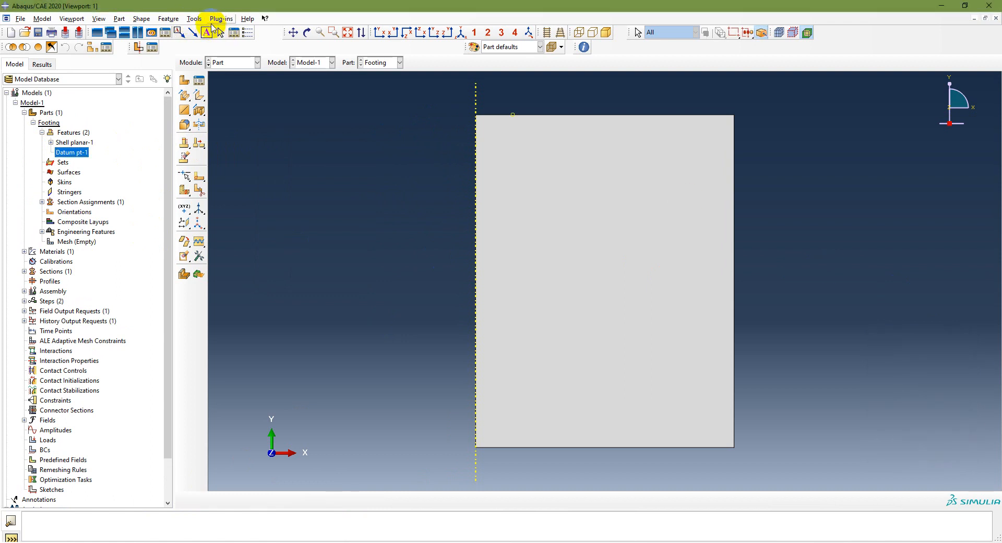
Step: Partition the upper edge of the part at the datum point using the midpoint/datum point method
click(194, 19)
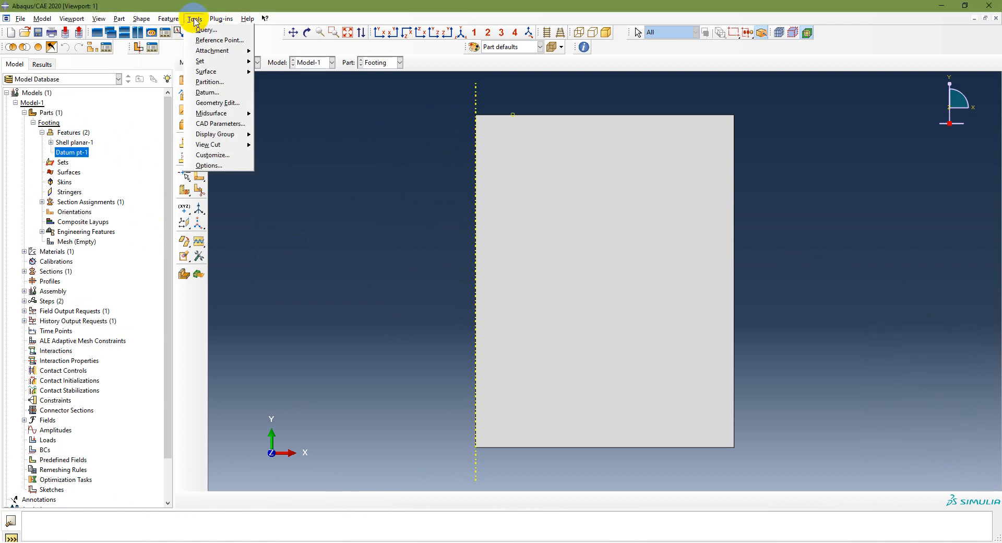
click(218, 82)
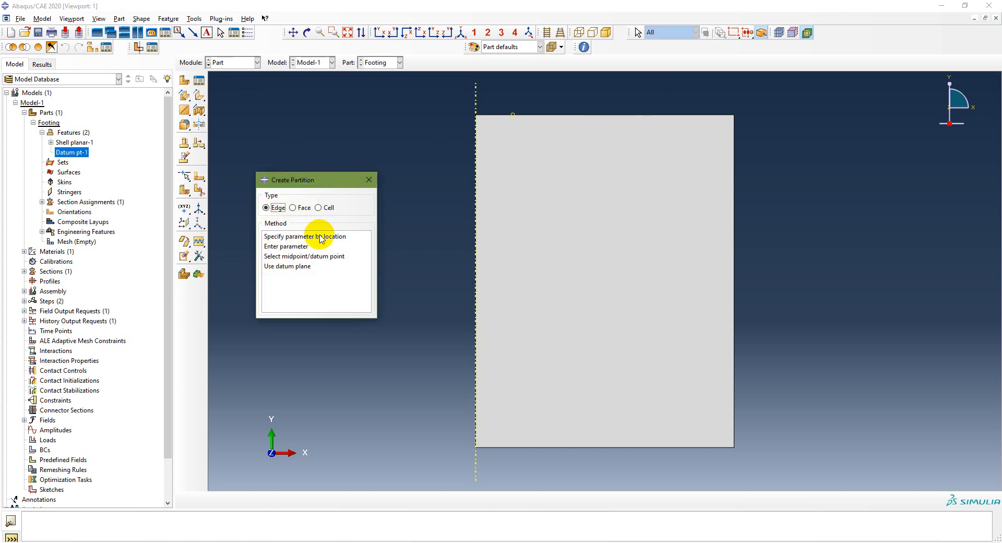
click(295, 256)
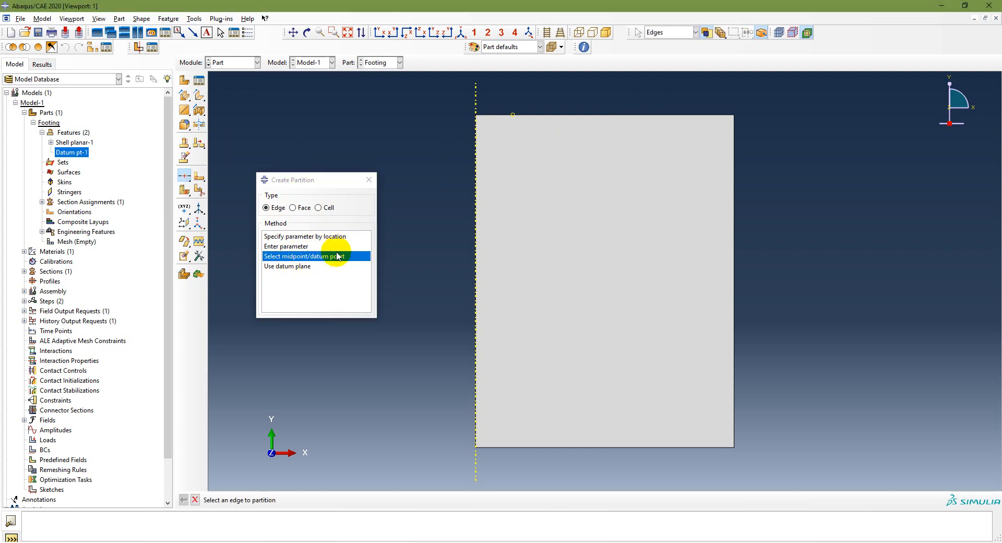
click(641, 115)
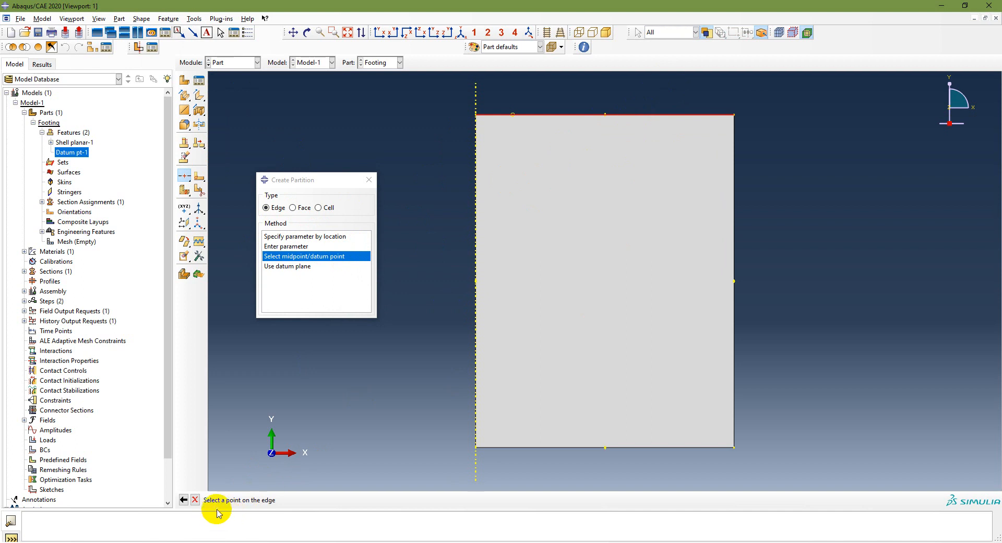
click(513, 115)
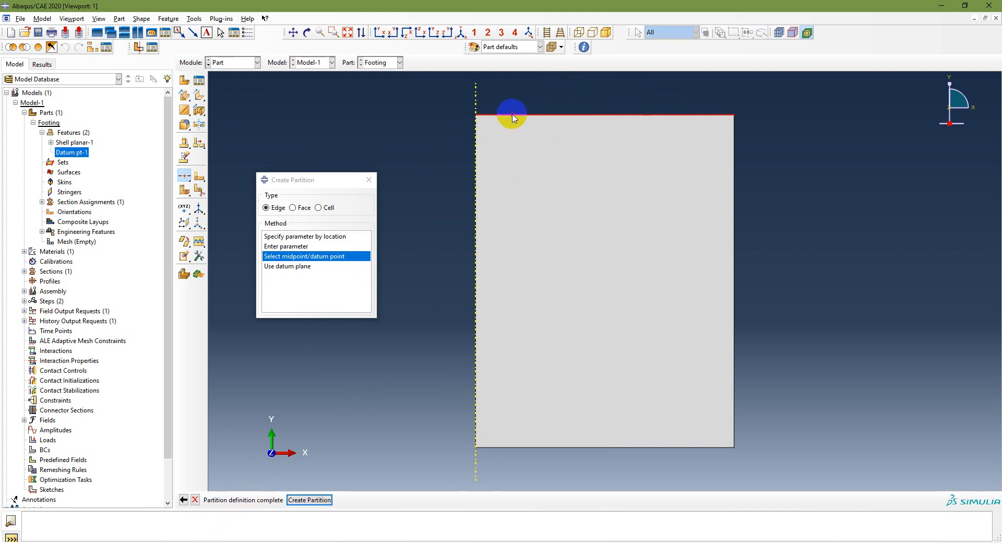
click(298, 499)
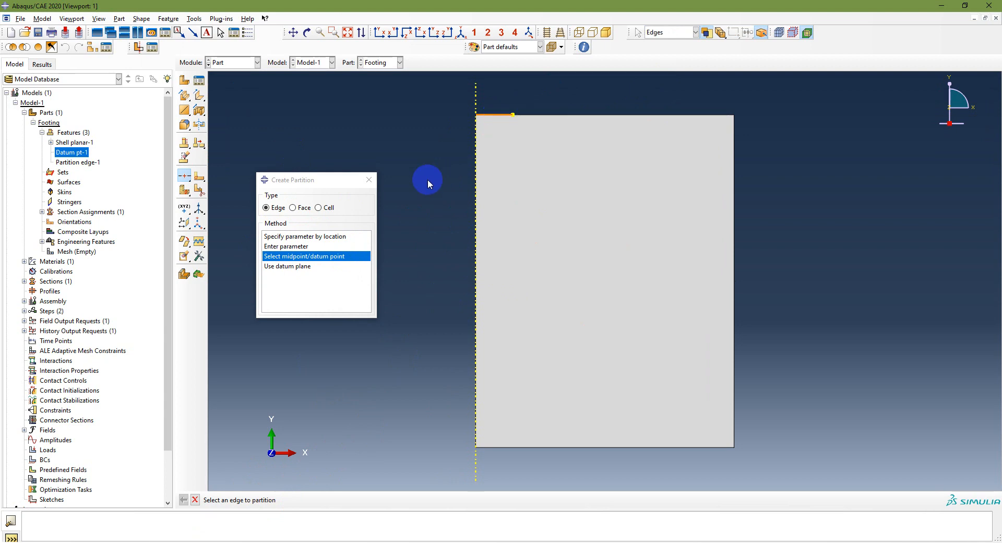
click(369, 179)
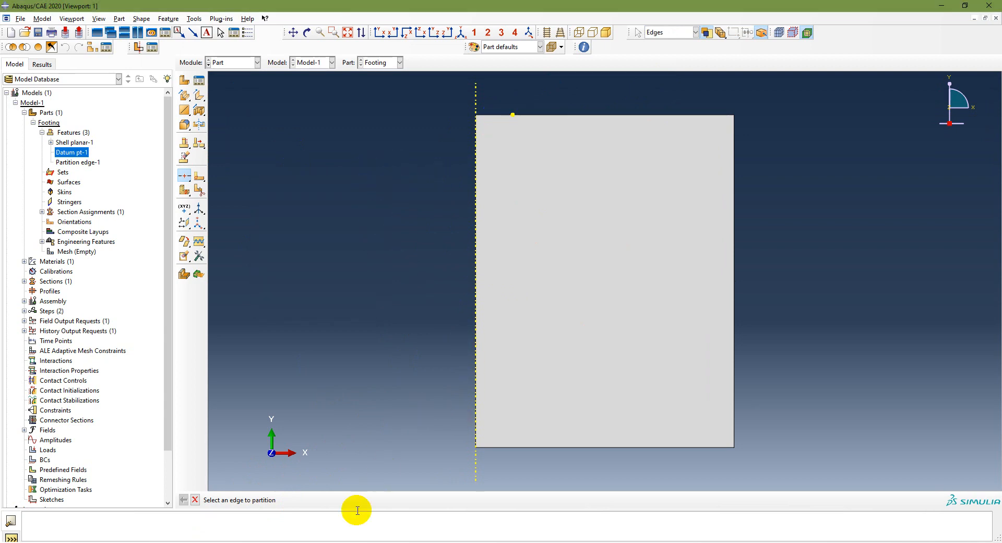
Step: Check the load in PowerPoint, then create a Step-1 Pressure load named Pressure, uniform magnitude 63.662, on the short partitioned segment of the upper edge
click(340, 542)
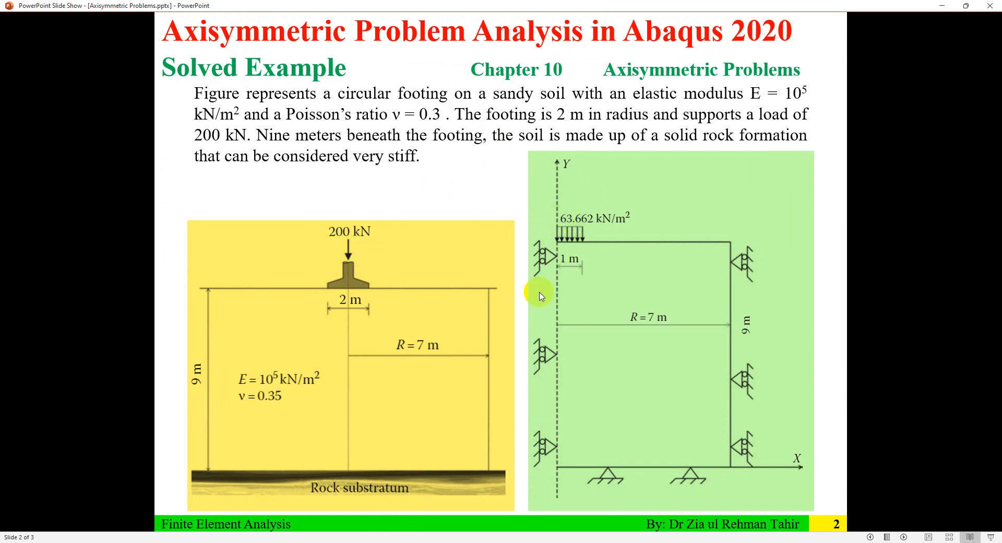
click(339, 542)
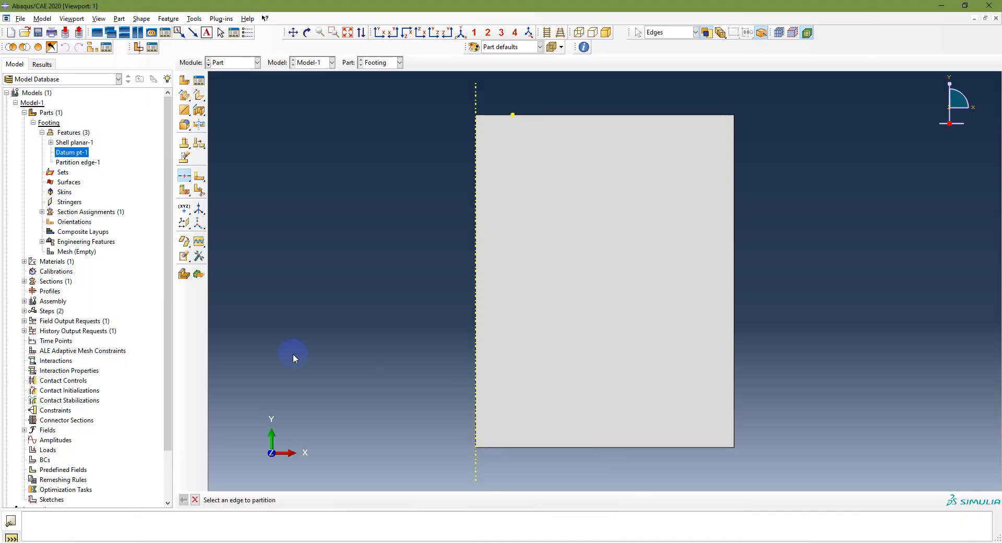
click(47, 450)
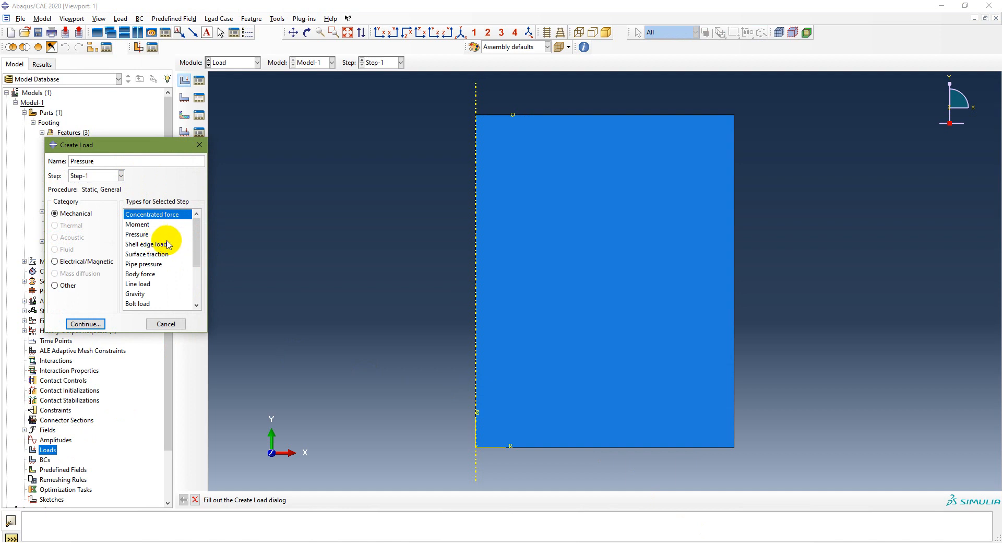
click(143, 235)
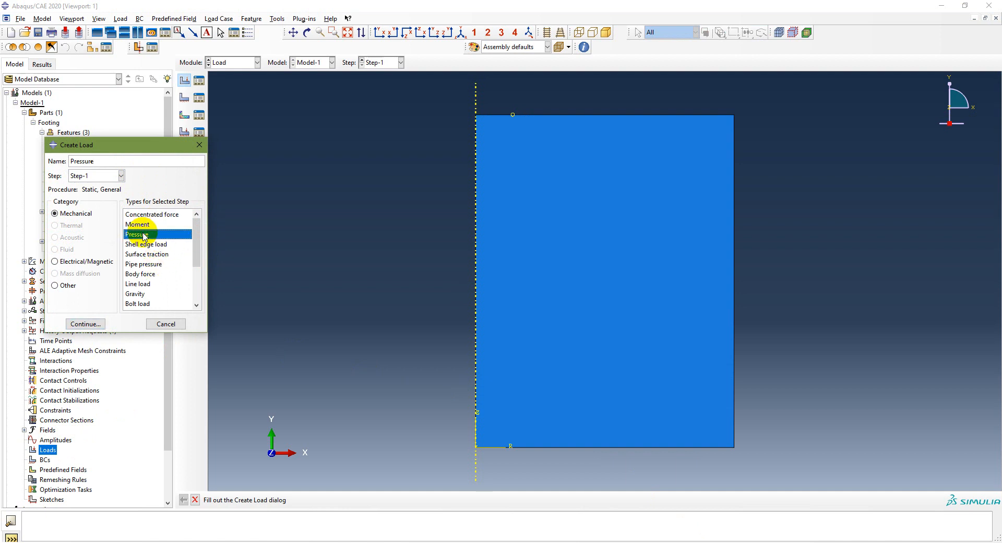
click(121, 177)
click(121, 178)
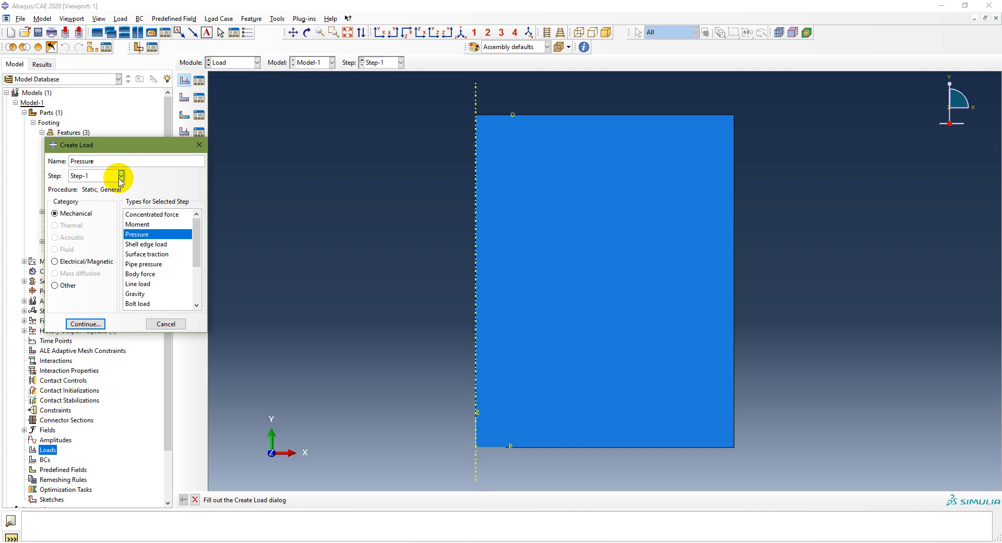
click(96, 324)
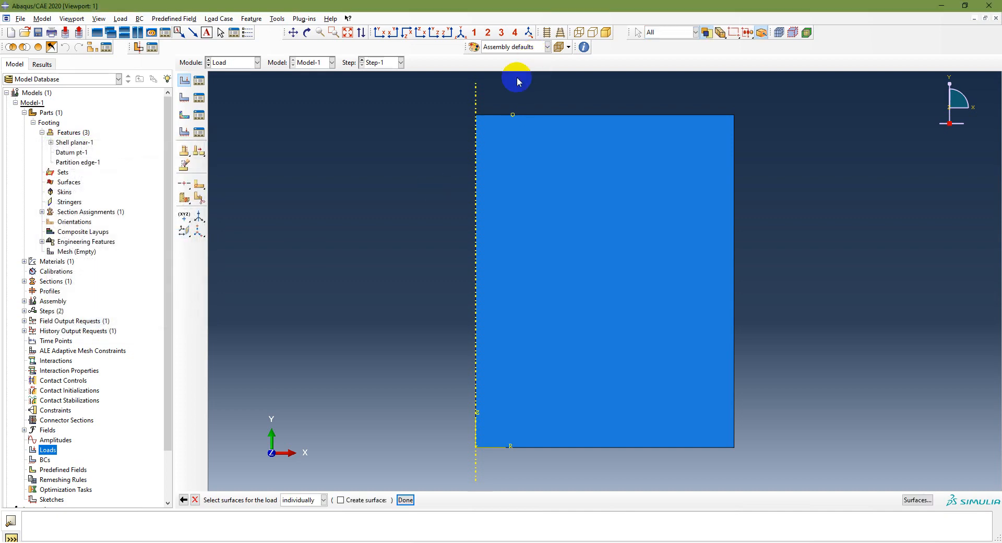
click(498, 115)
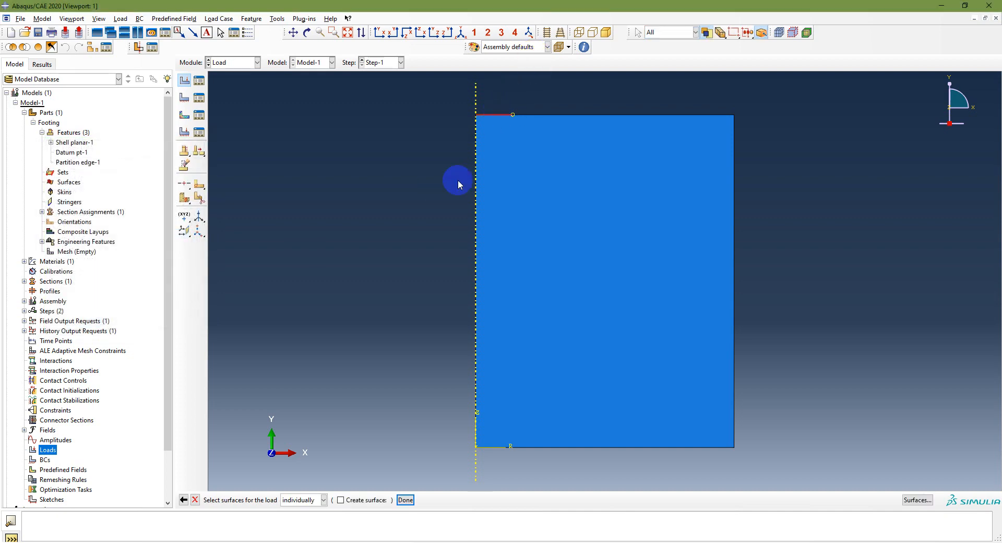
click(404, 499)
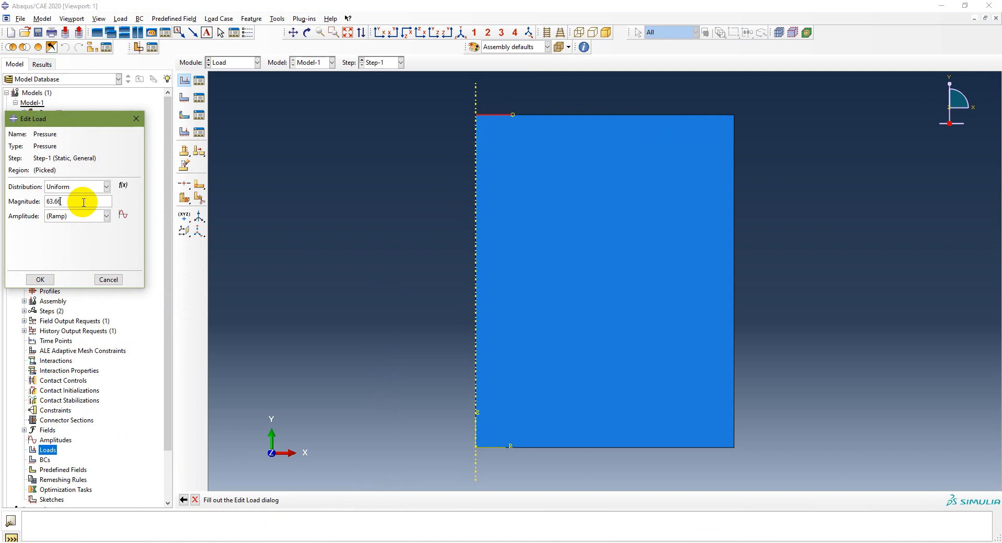
click(45, 279)
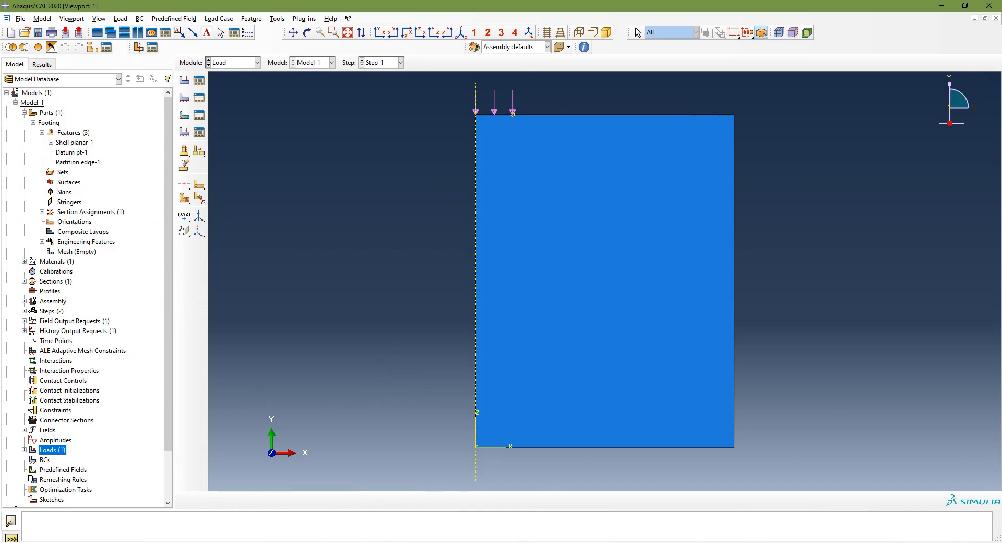
Step: Create a Symmetry/Antisymmetry/Encastre boundary condition named Left in Step-1 with XSYMM on the edge along the symmetry axis
key(alt+Tab)
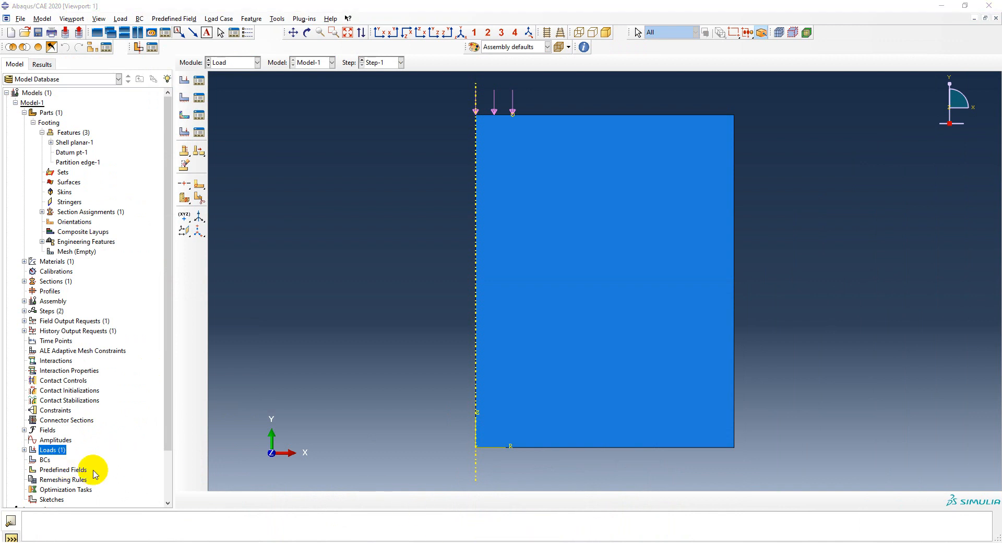
double_click(45, 459)
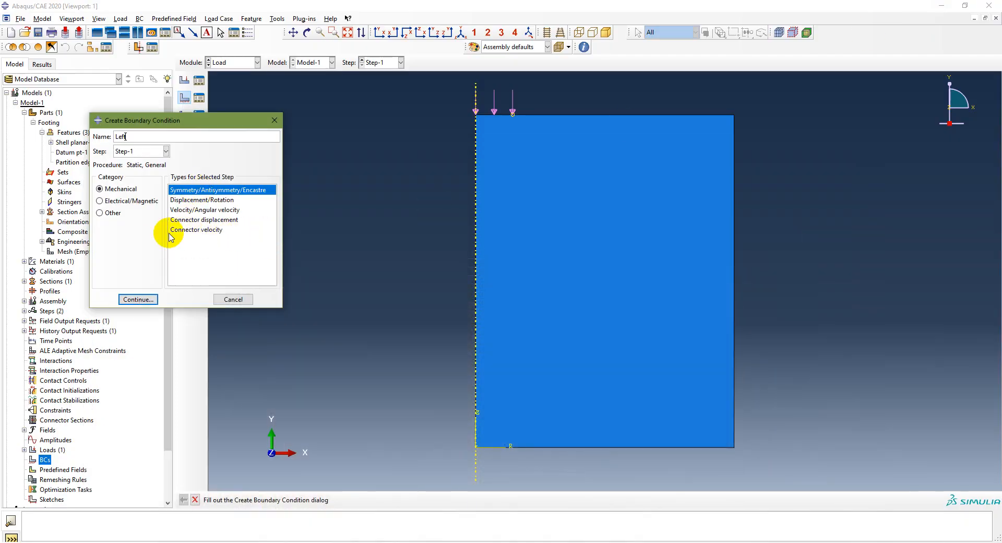
click(138, 299)
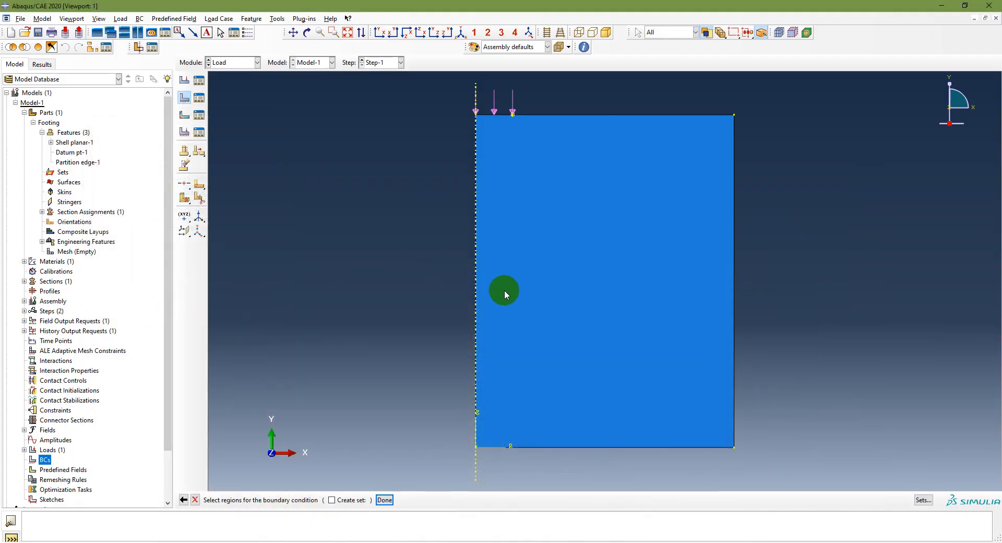
click(476, 280)
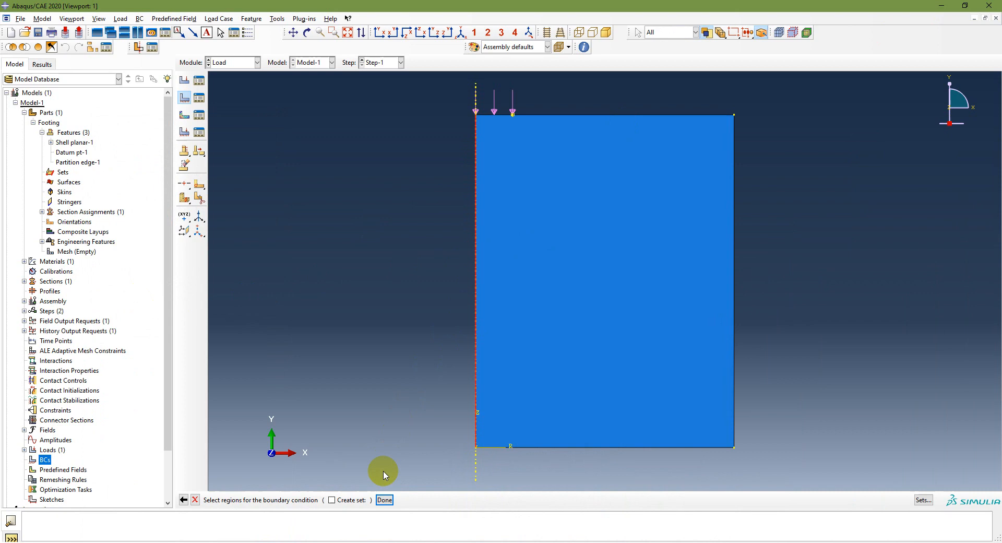
click(385, 499)
click(284, 266)
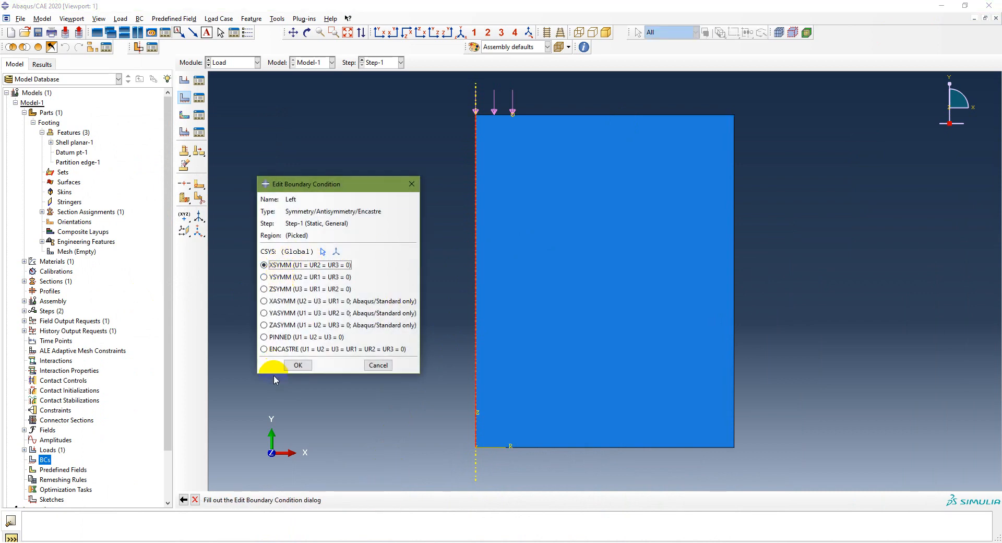
click(461, 31)
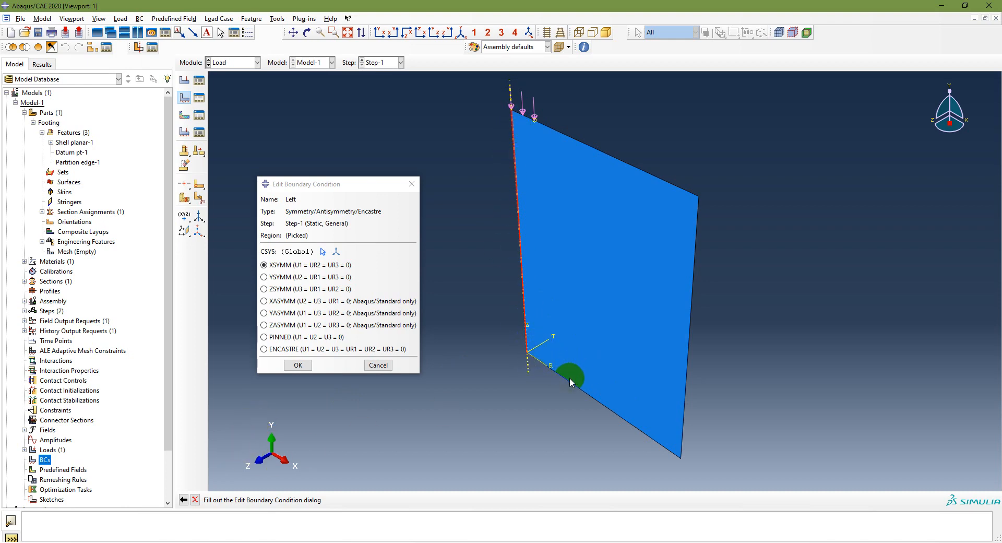
click(298, 366)
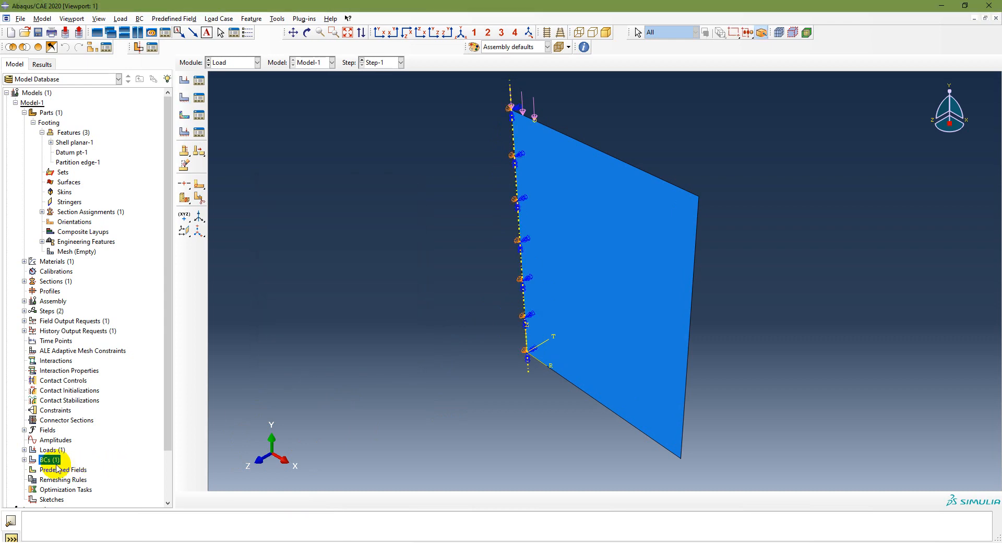
Step: Create a Symmetry/Antisymmetry/Encastre boundary condition named Right in Step-1 with XSYMM on the outer vertical edge
click(24, 459)
double_click(46, 460)
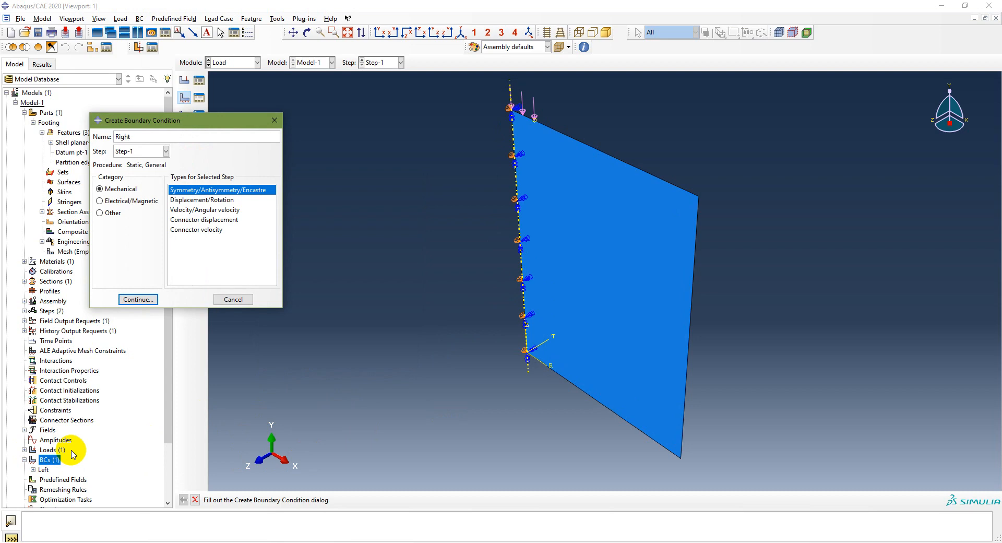
click(137, 299)
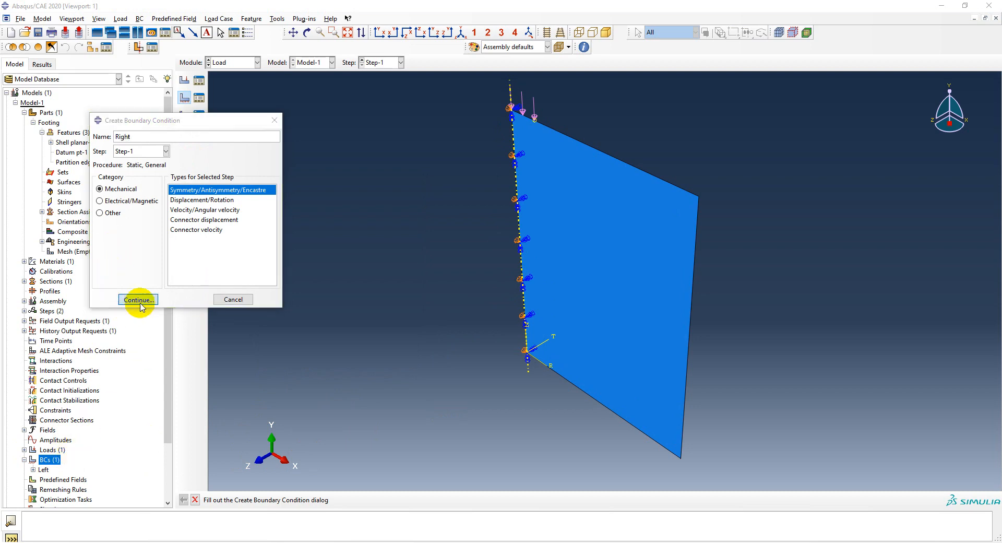
click(689, 344)
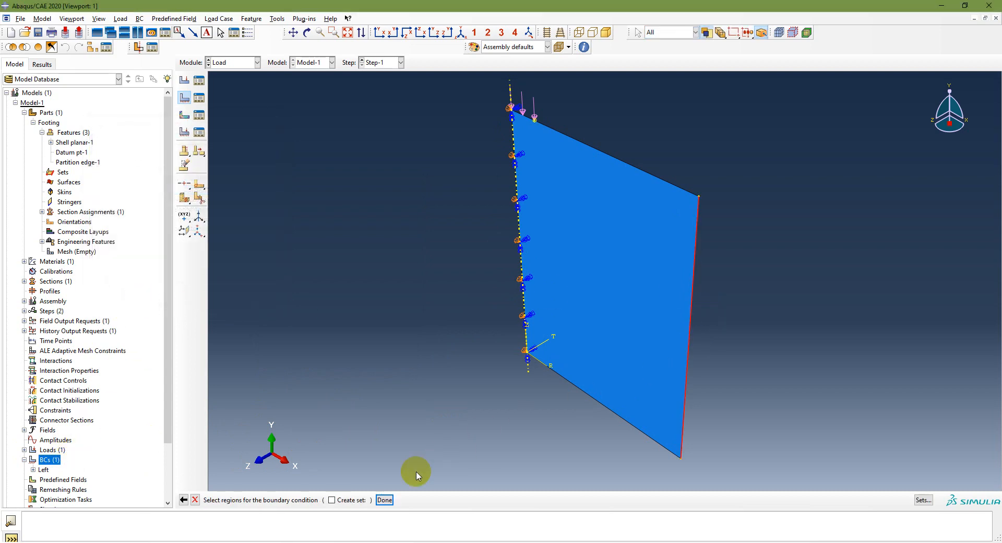
click(385, 500)
click(302, 265)
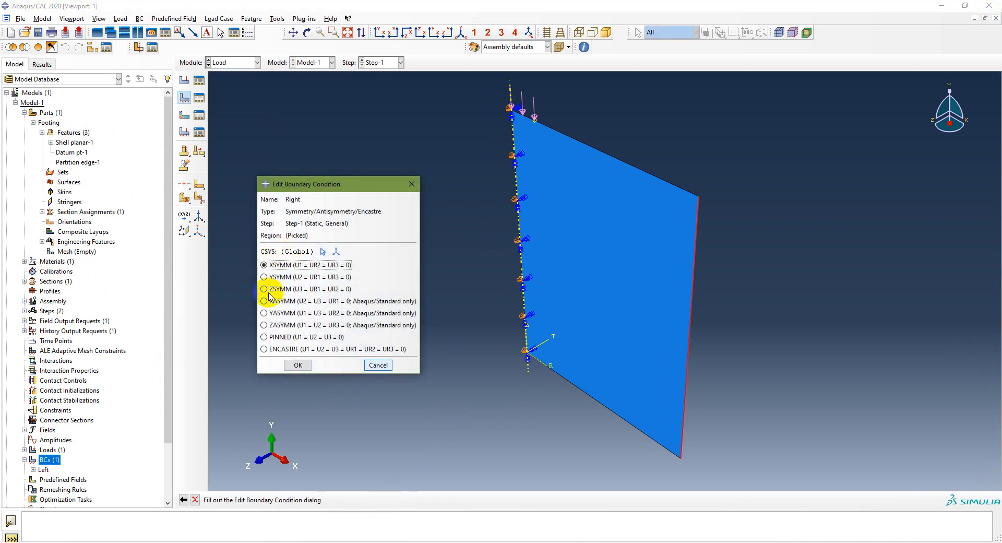
click(298, 365)
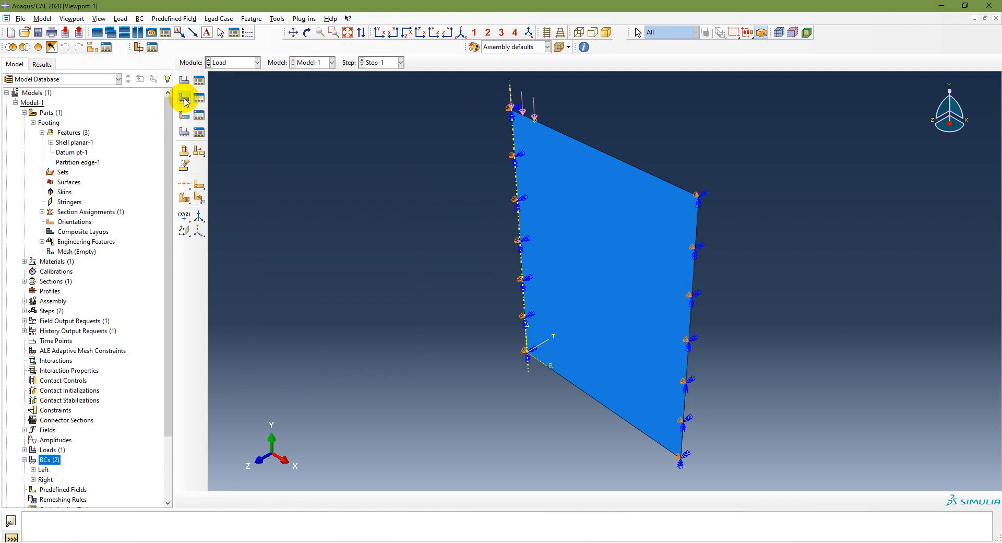
Step: Create a Displacement/Rotation boundary condition named Bottom in Step-1 with U1 and U2 at 0 on the lower edge, checking the supports in PowerPoint
click(185, 99)
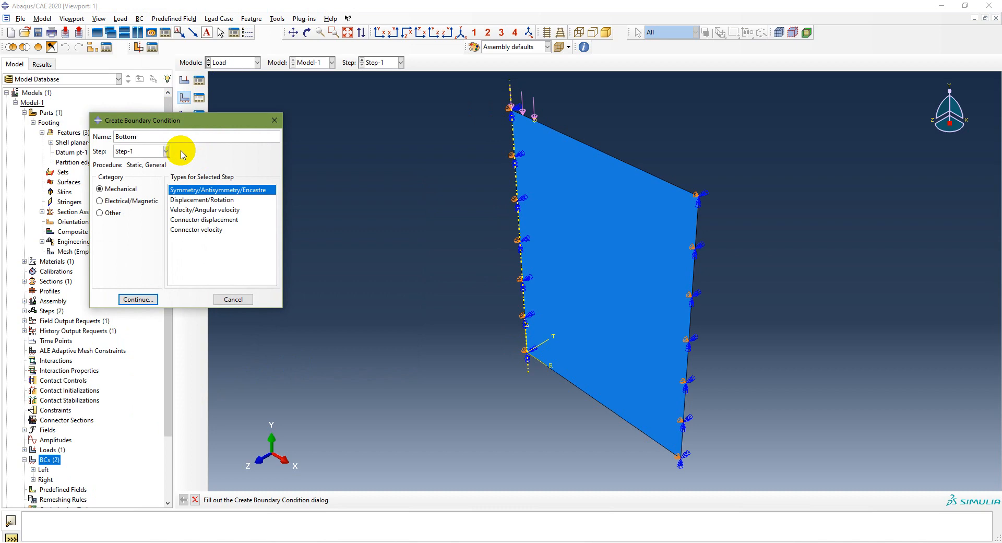
click(188, 200)
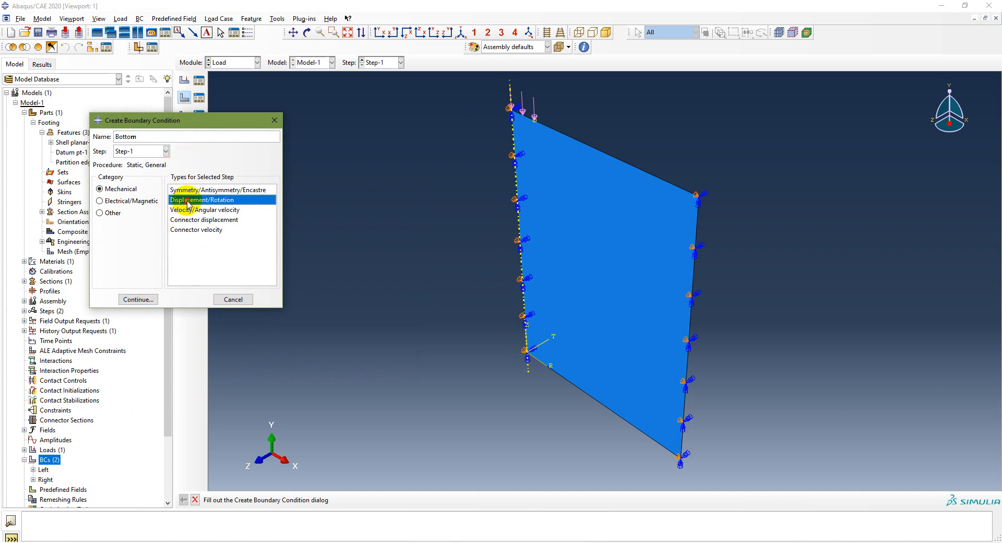
click(138, 299)
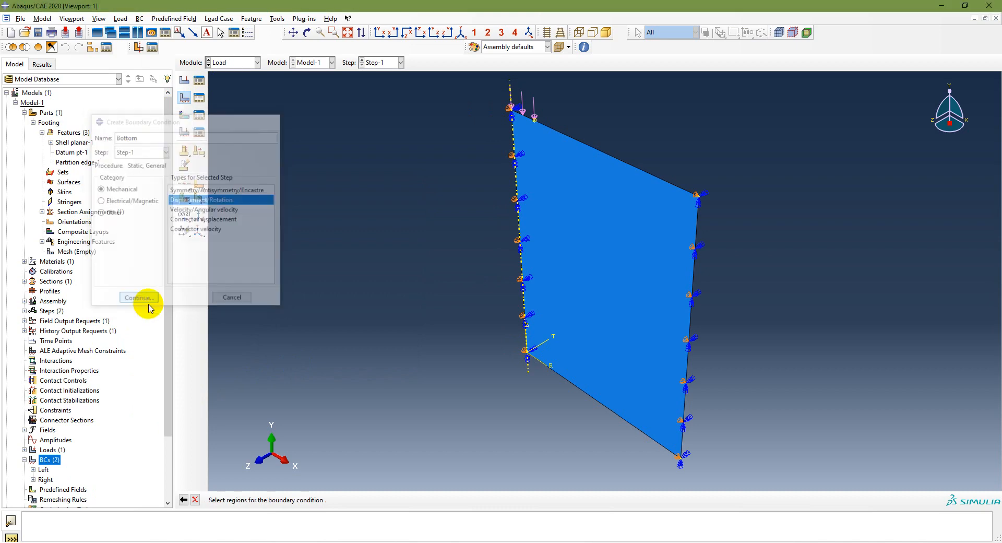
click(633, 431)
click(385, 500)
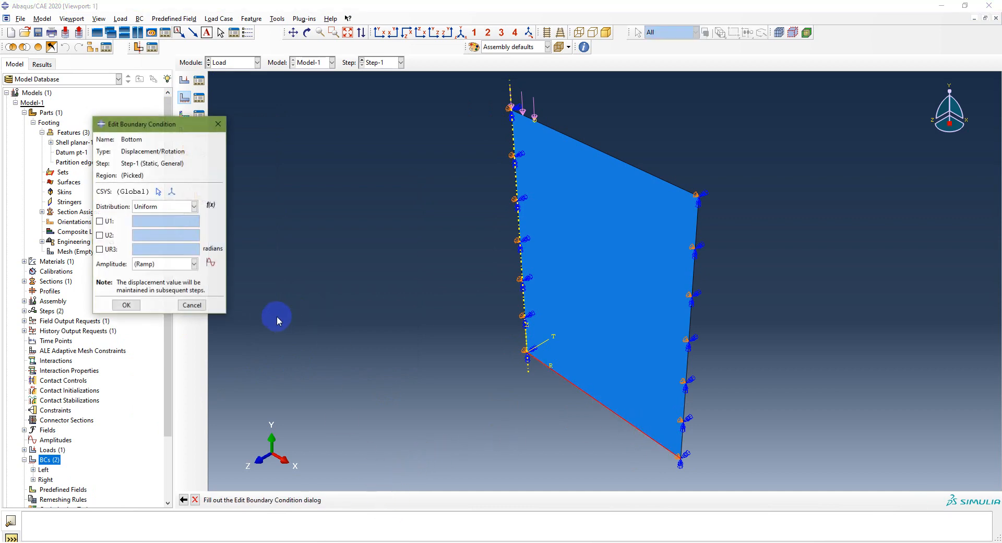
click(99, 235)
click(99, 221)
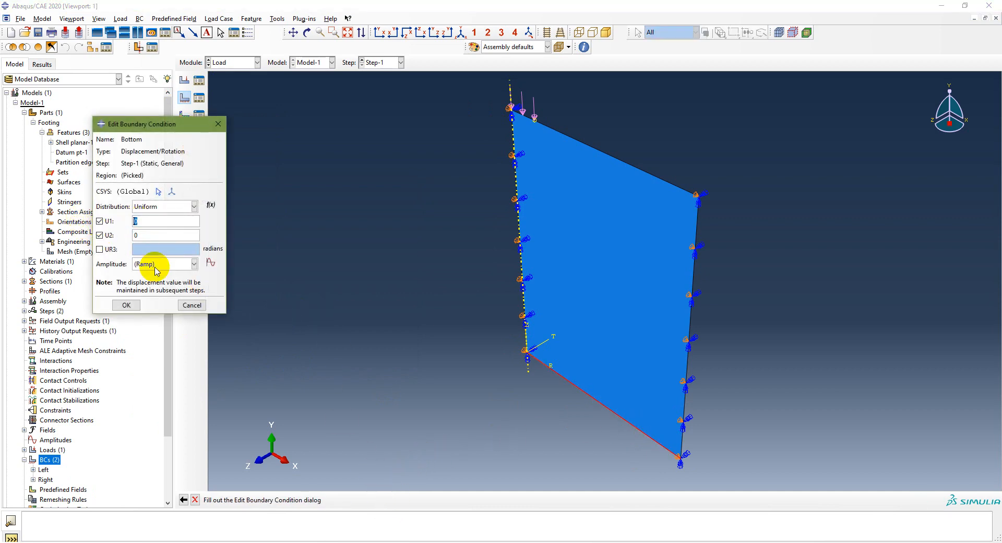
click(301, 542)
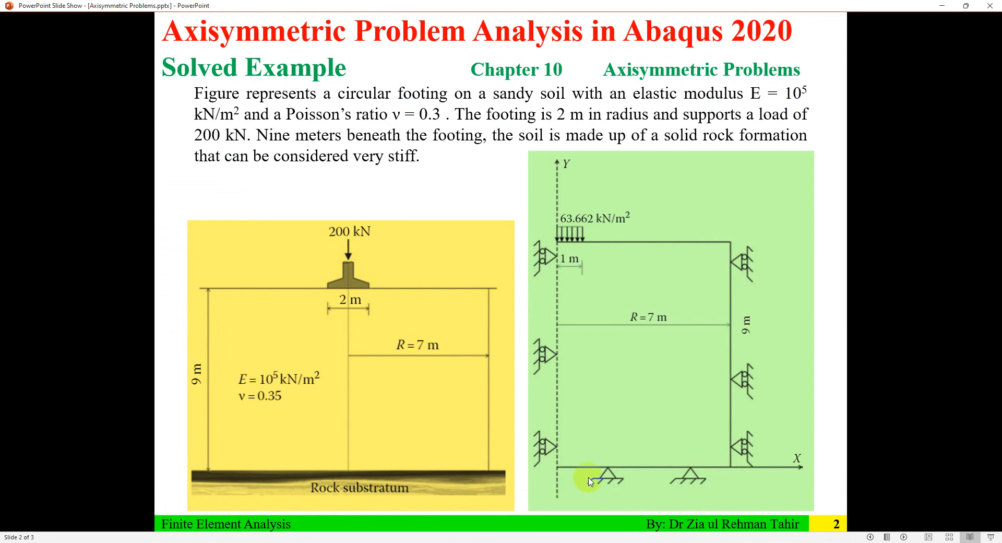
click(421, 541)
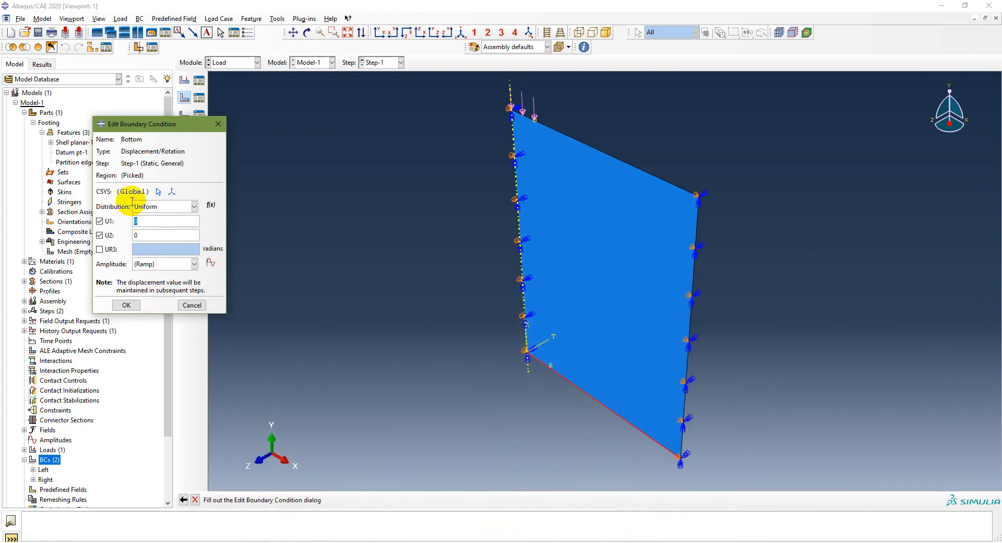
click(127, 304)
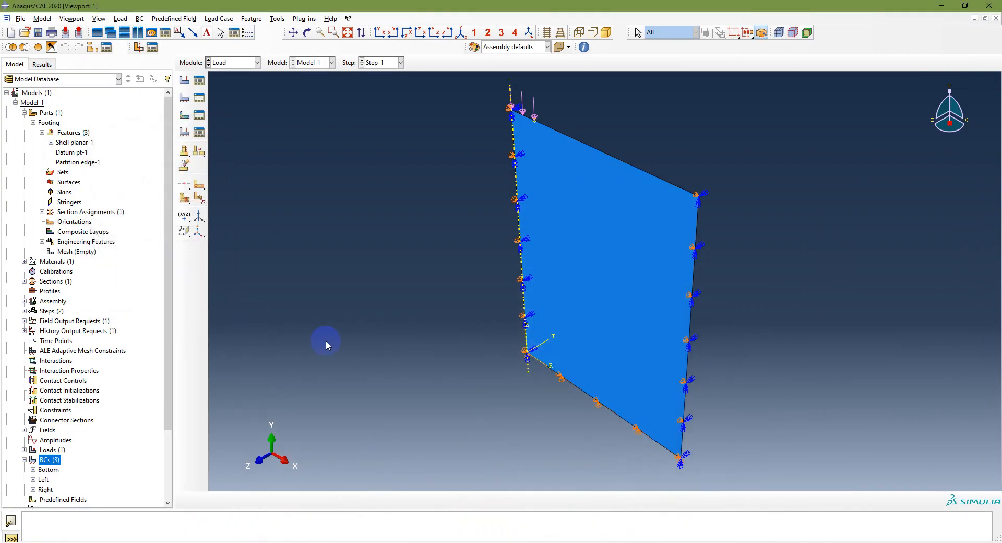
Step: Show the loaded and constrained model in the front XY view and review the modeling workflow slide in PowerPoint
scroll(111, 433, down, 3)
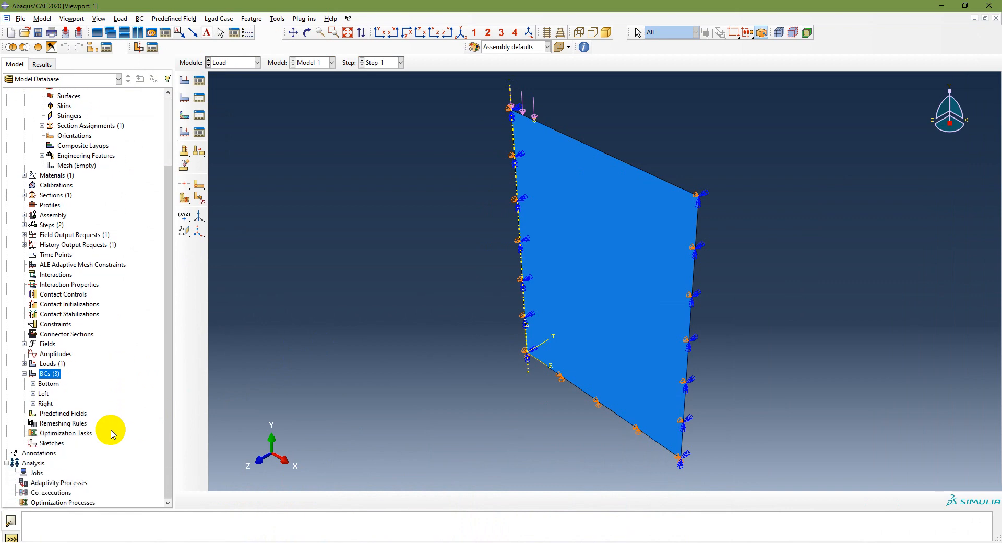
click(380, 33)
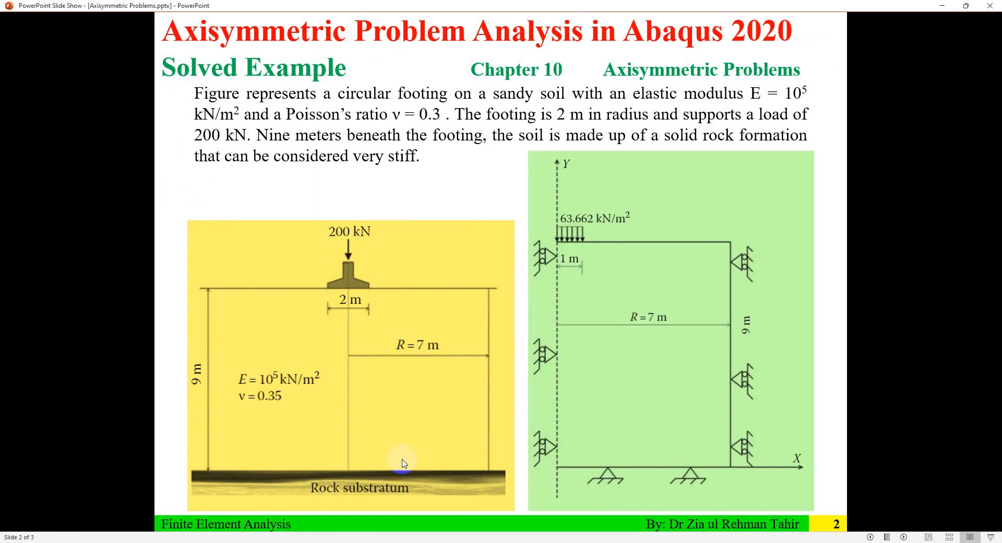
key(Left)
scroll(402, 459, down, 2)
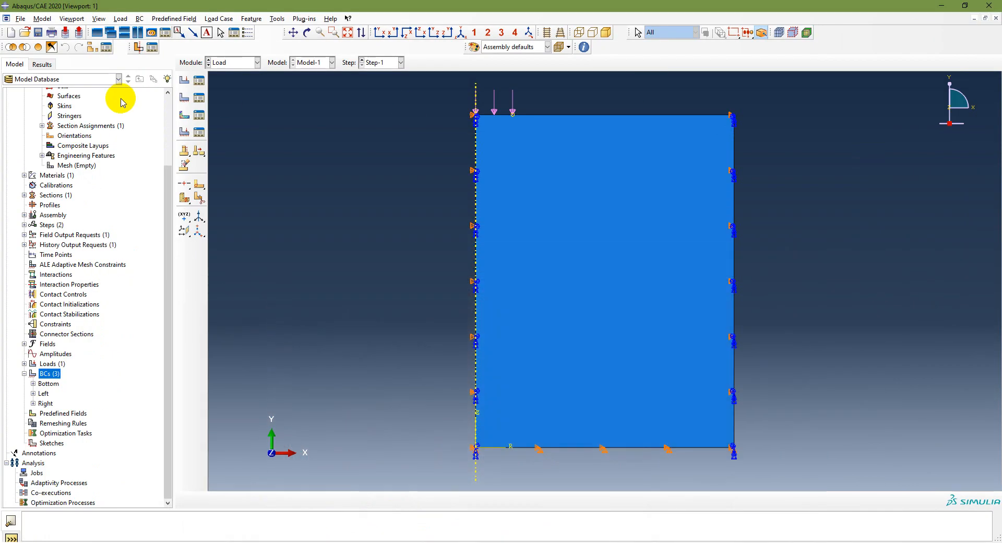
Step: Open the Footing part's mesh and assign global seeds with an approximate size of 1
scroll(72, 257, up, 2)
double_click(76, 196)
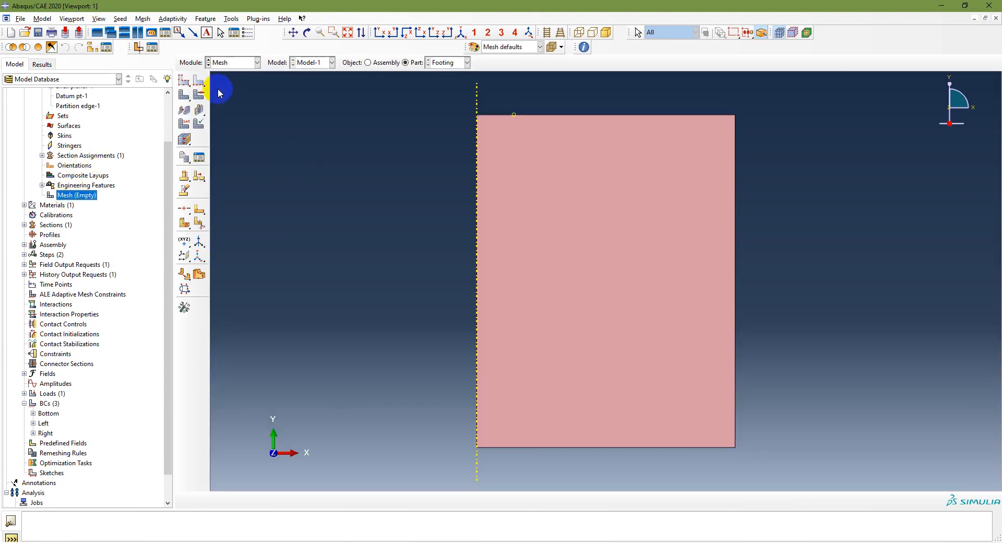
click(185, 80)
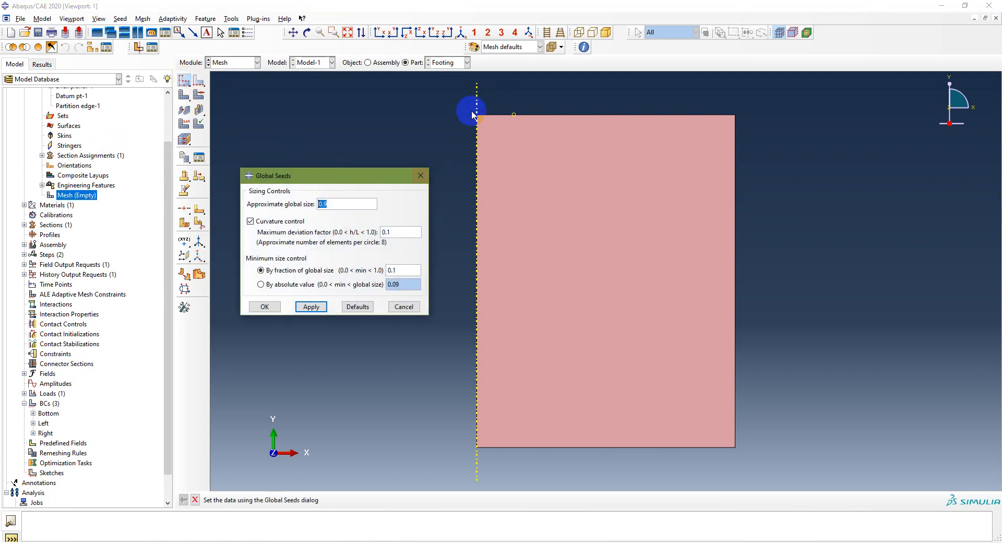
click(453, 99)
drag(342, 205, 298, 205)
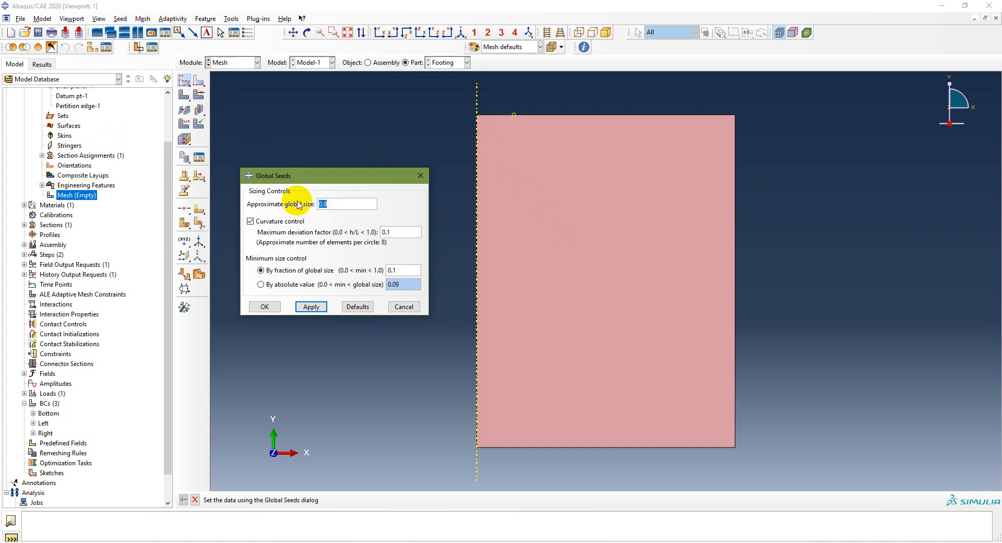
text(1)
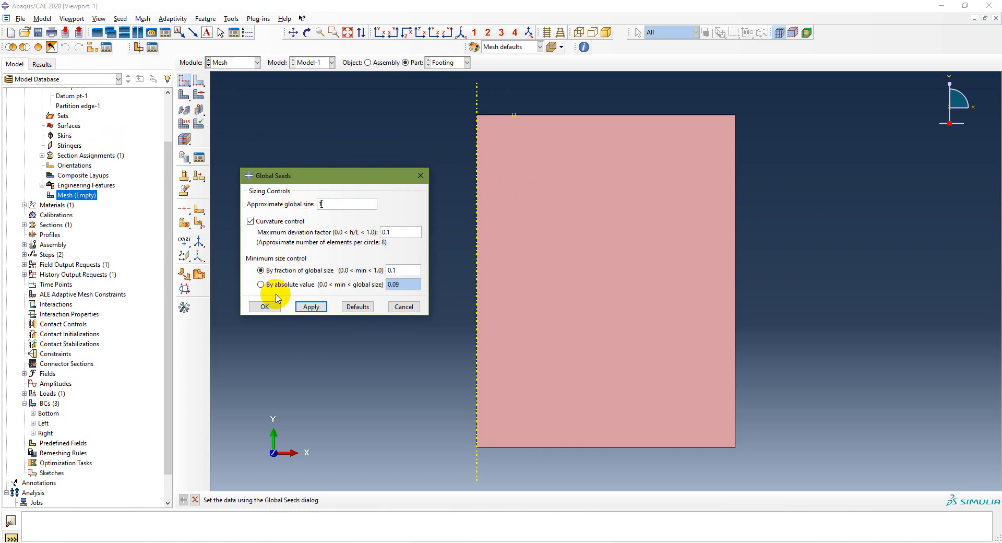
click(312, 307)
click(266, 304)
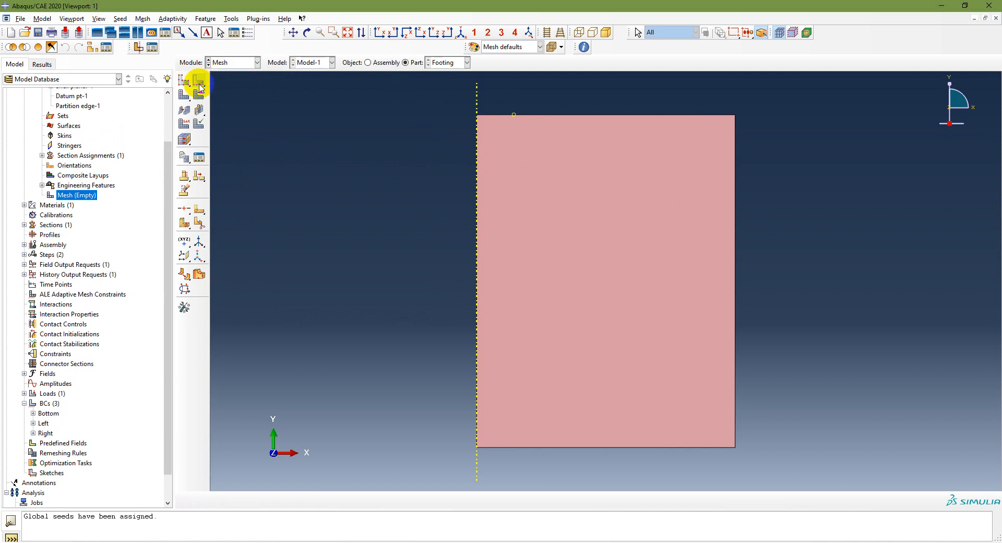
Step: Set the approximate global seed size to 0.5 and mesh the Footing part
click(183, 81)
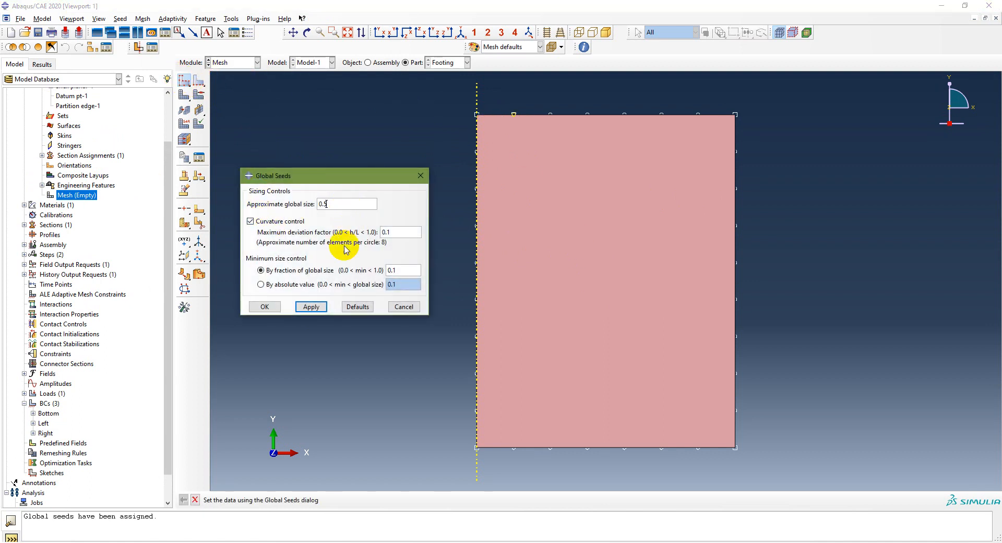
click(313, 307)
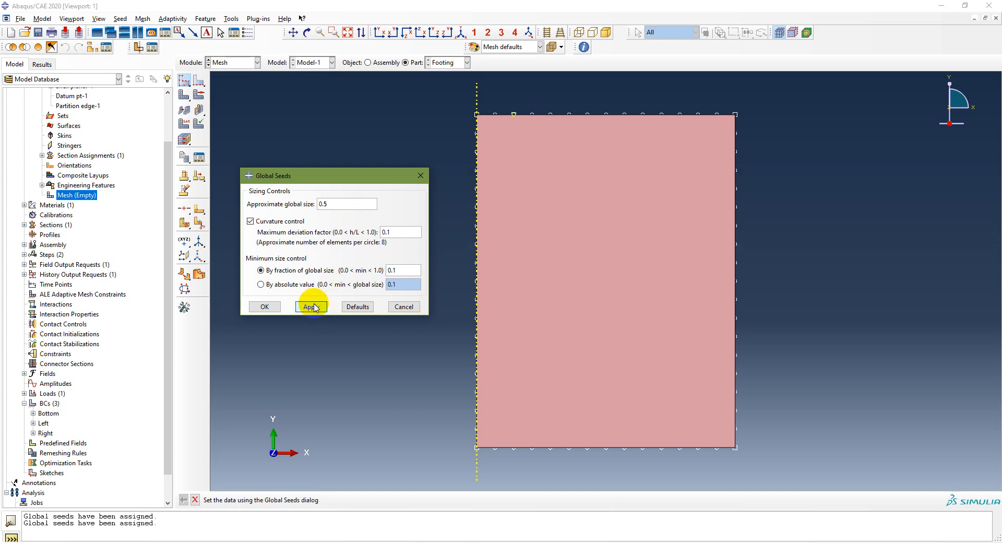
click(263, 307)
click(184, 96)
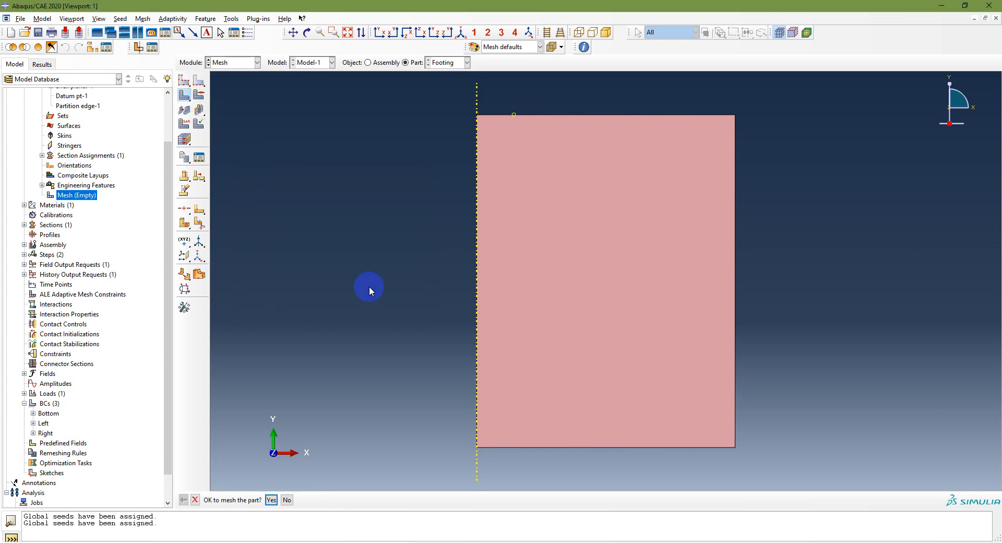
click(270, 496)
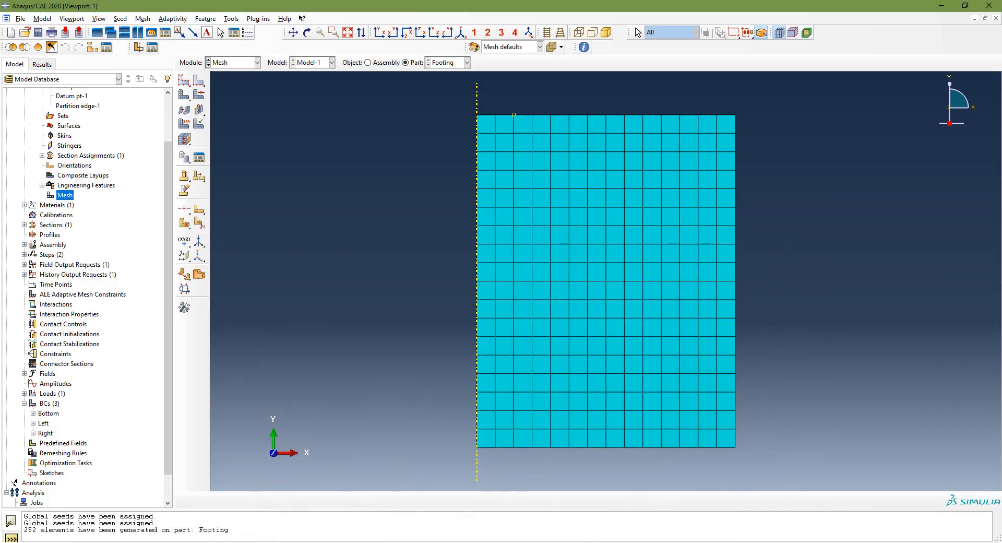
Step: Assign the Standard quadratic Axisymmetric Stress element type CAX8R with reduced integration to the footing mesh
click(183, 126)
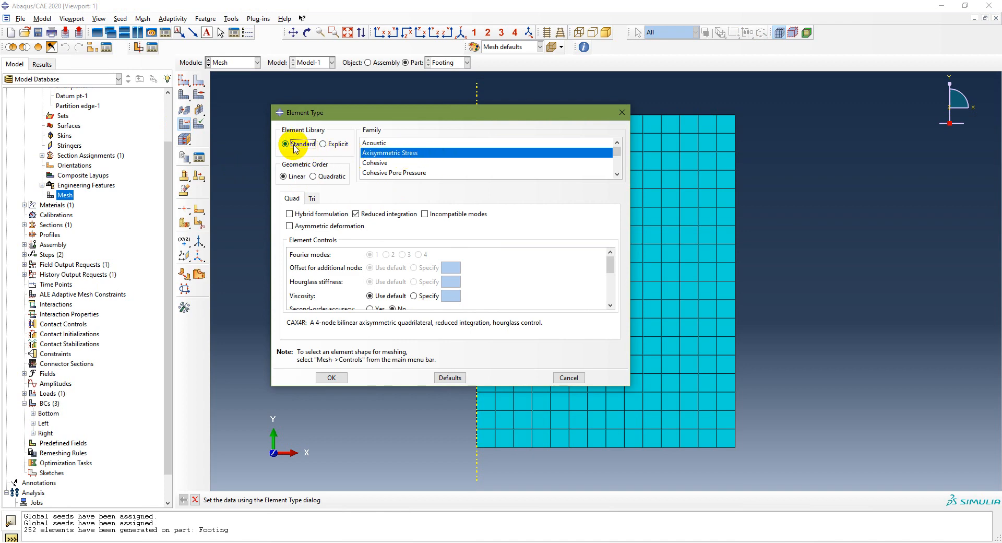
click(313, 176)
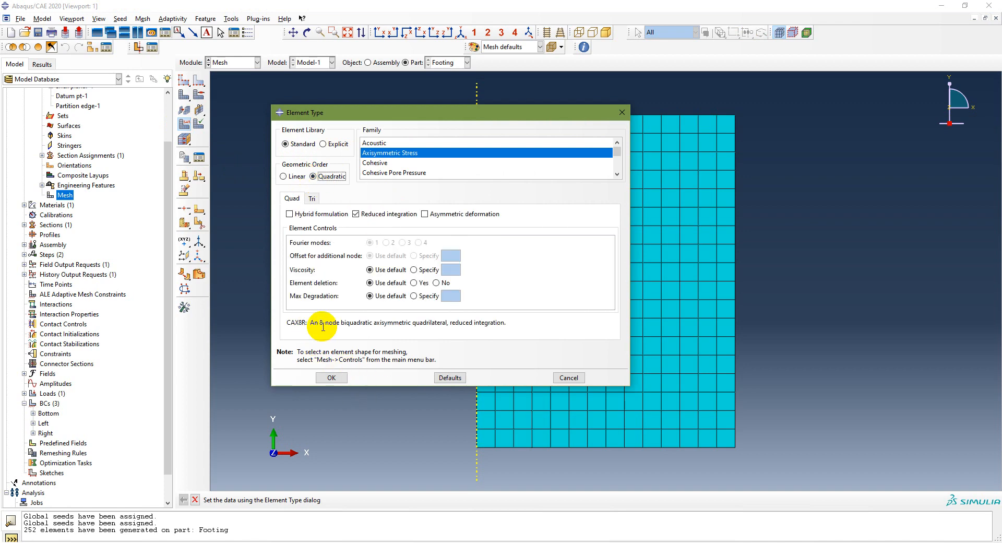
drag(345, 323, 506, 324)
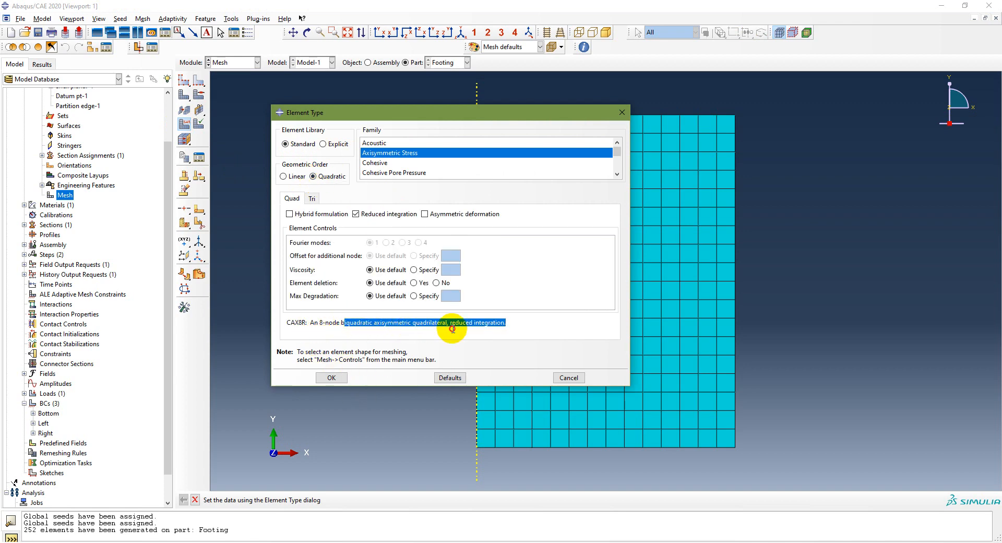
click(360, 324)
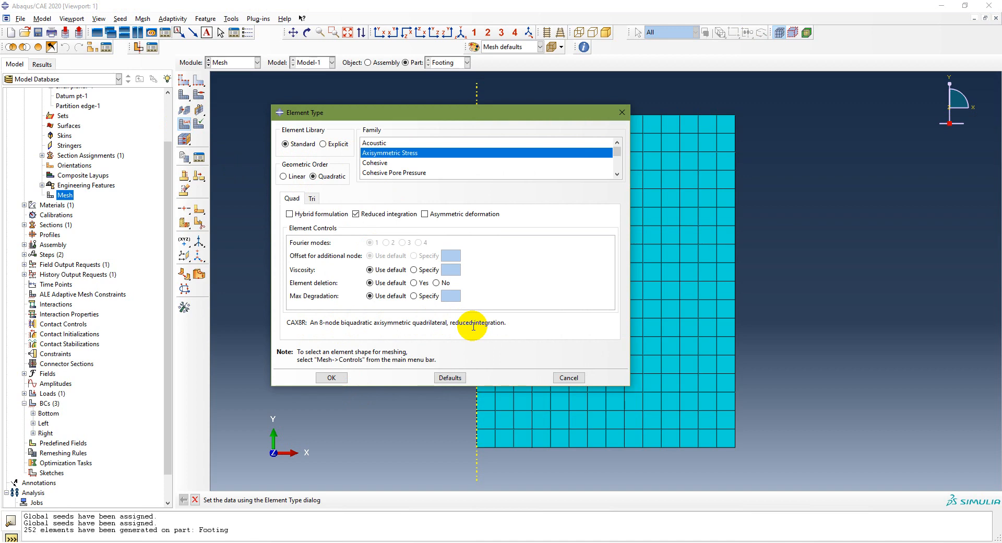
click(357, 214)
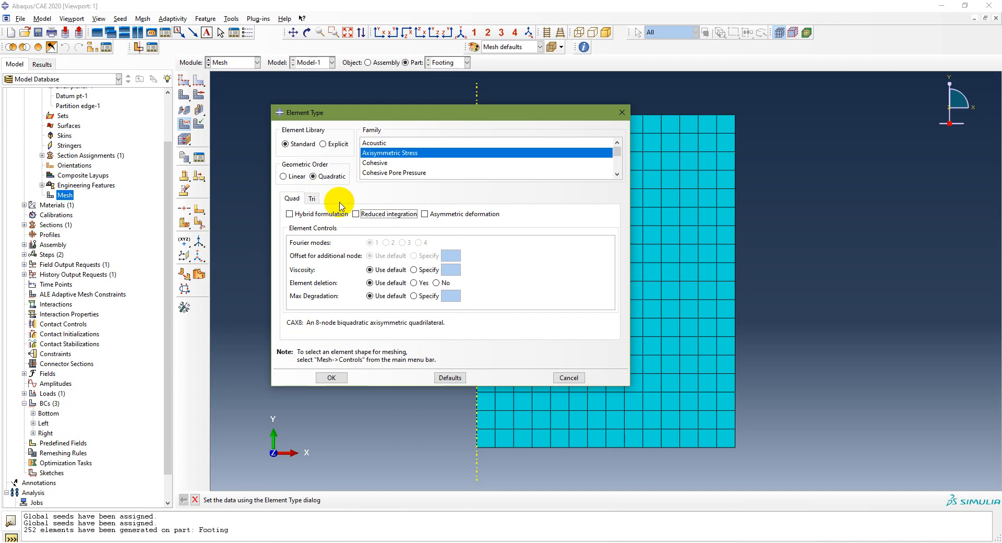
click(356, 214)
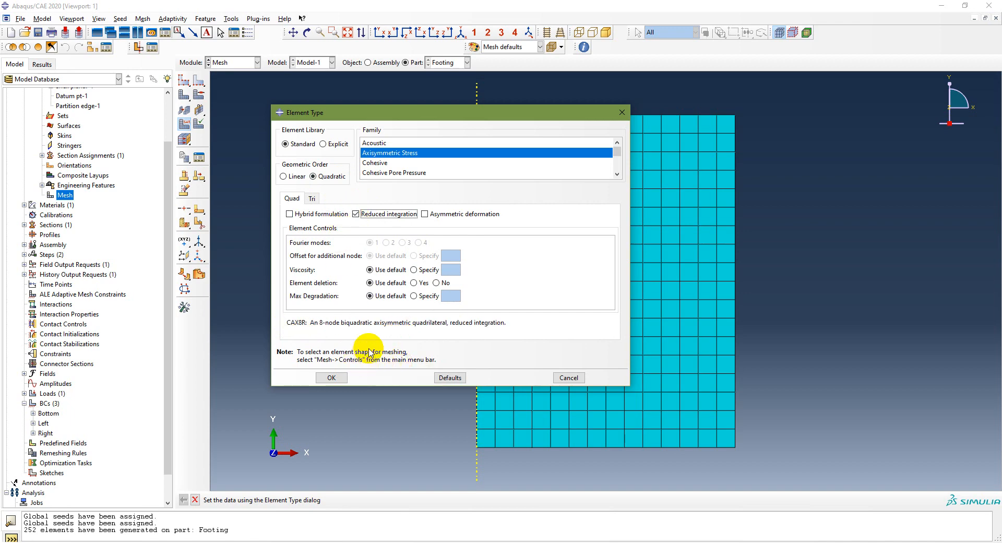
click(332, 377)
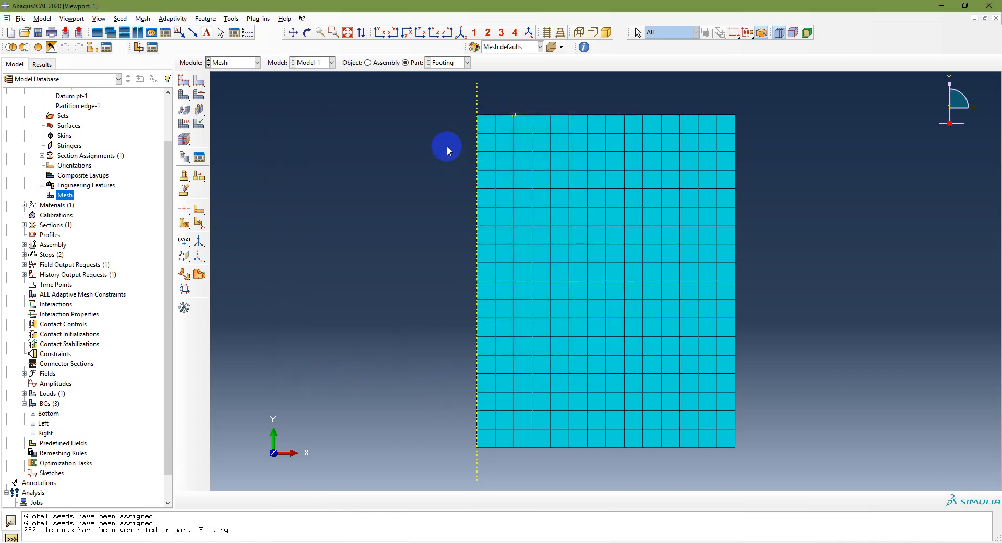
Step: Check the analysis workflow slide in PowerPoint and rename Model-1 as Ch10 Example in Abaqus
click(342, 542)
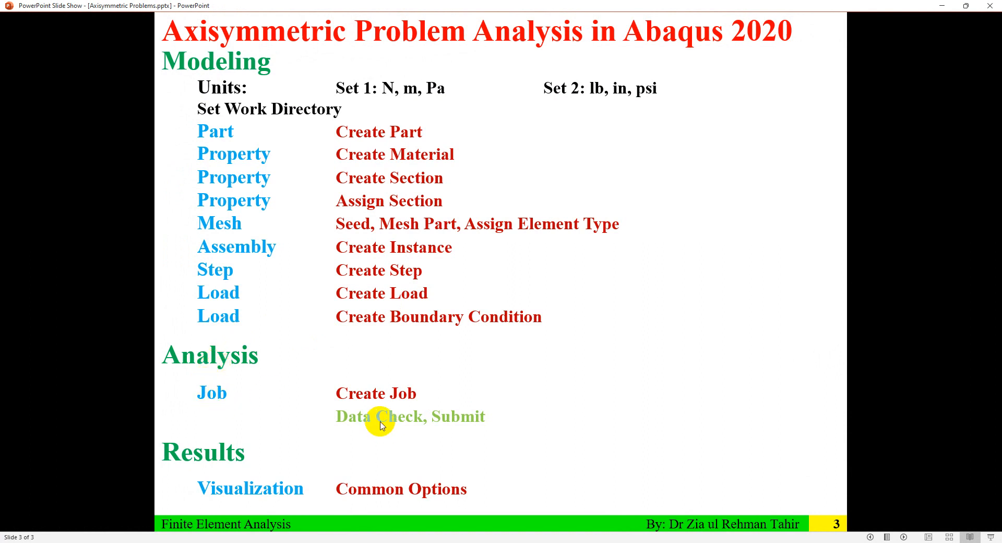
click(342, 542)
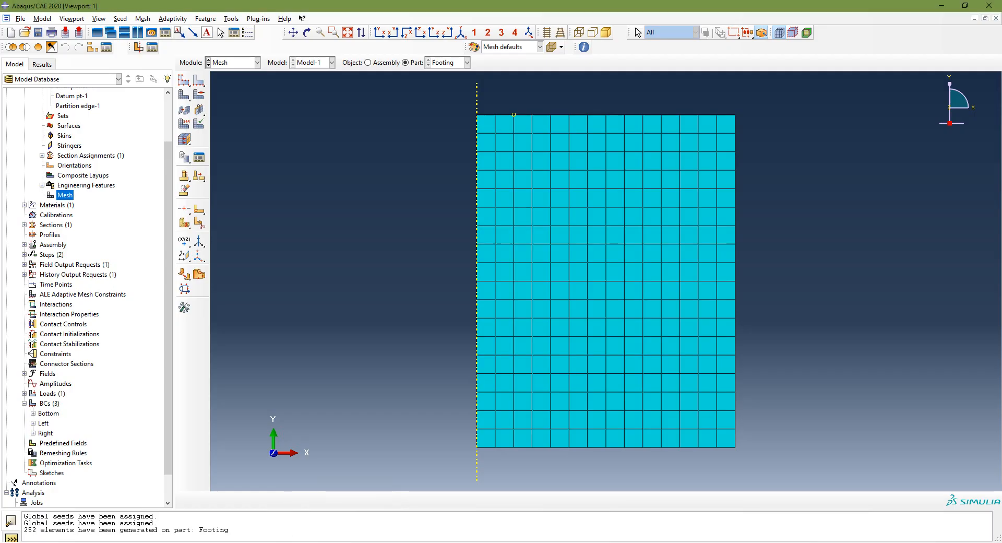
scroll(137, 261, up, 2)
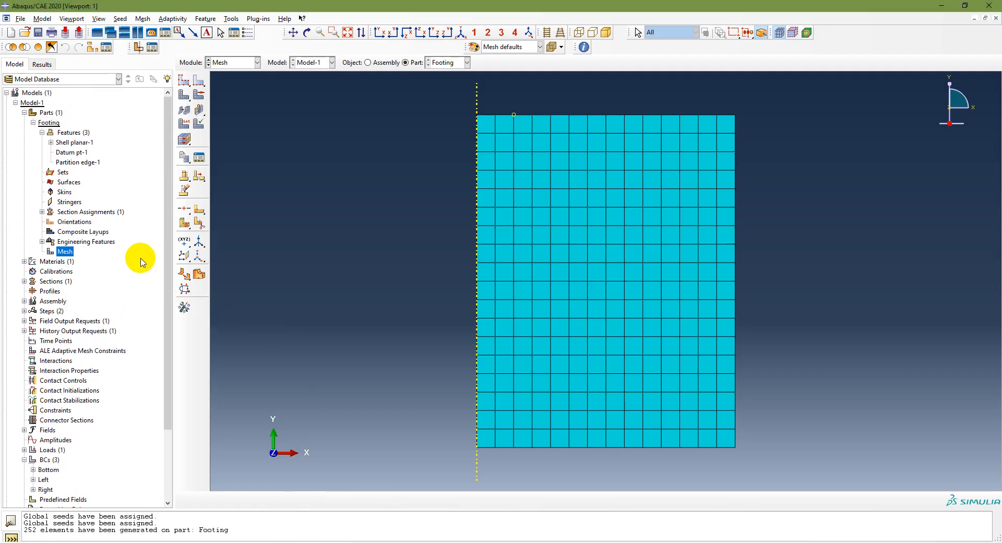
click(36, 103)
right_click(36, 103)
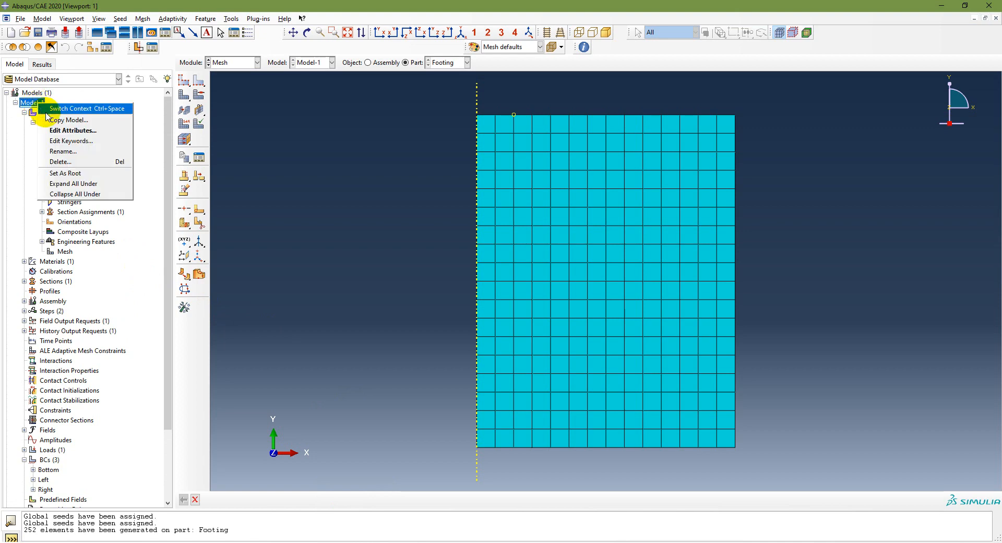
click(67, 152)
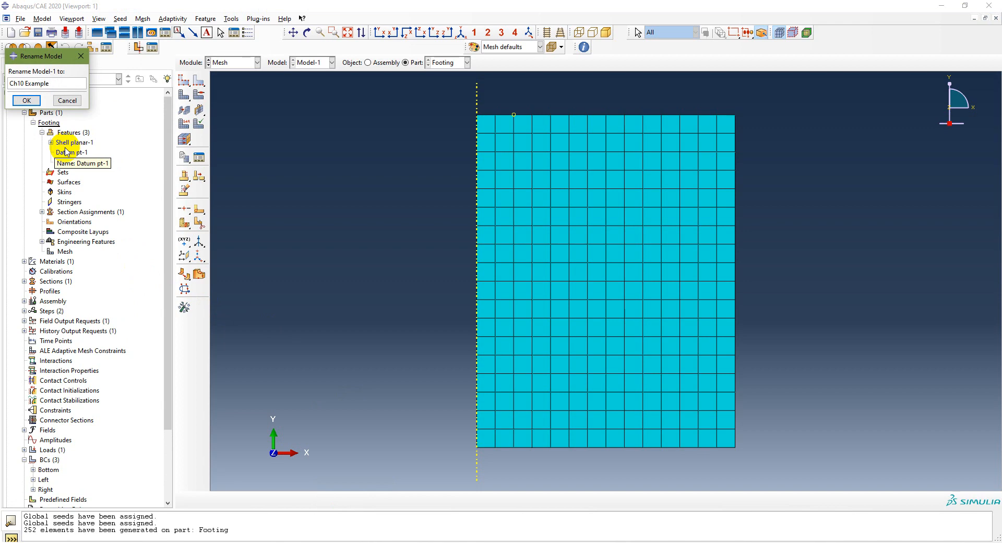
click(27, 100)
Step: Save the model database as Ch10 Example in the Chapter 11 folder
click(20, 18)
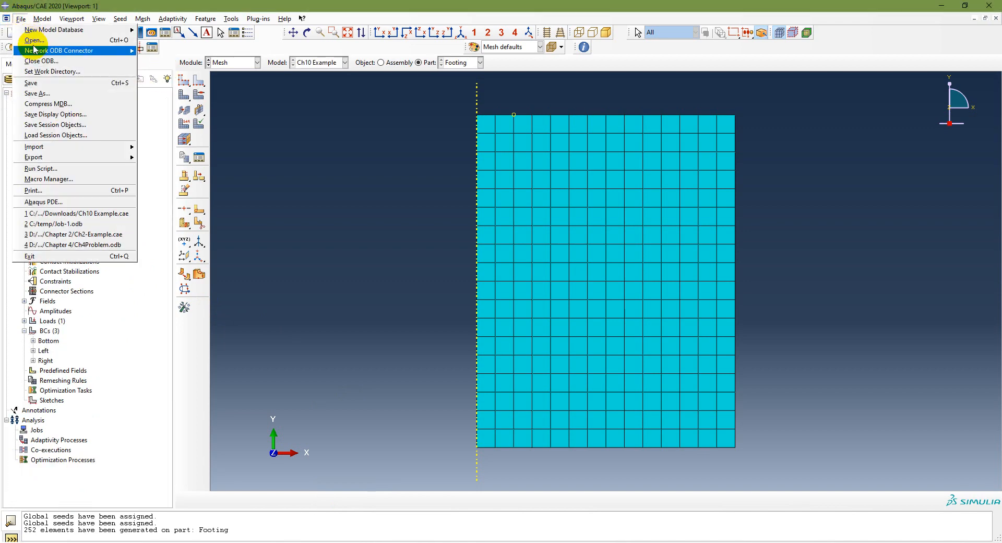
click(35, 84)
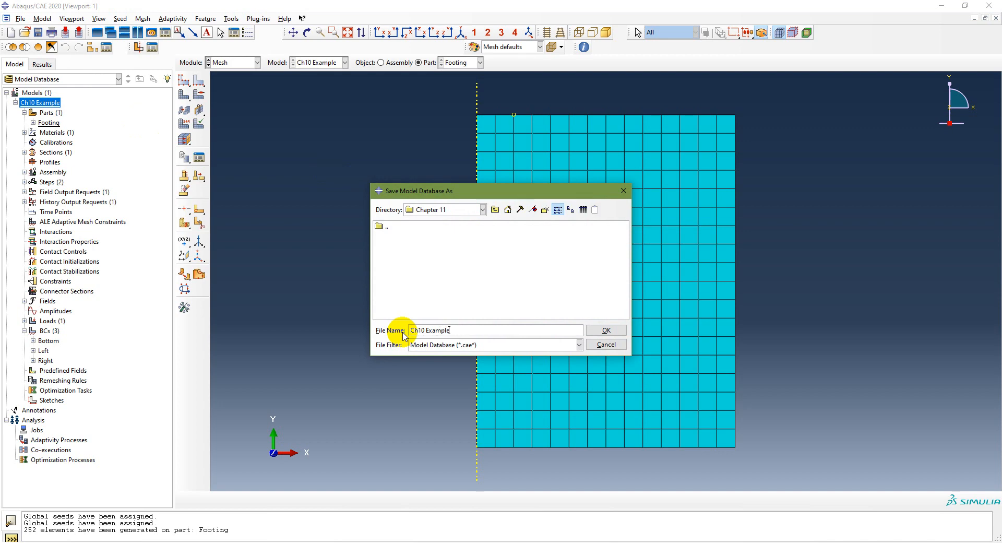
click(607, 330)
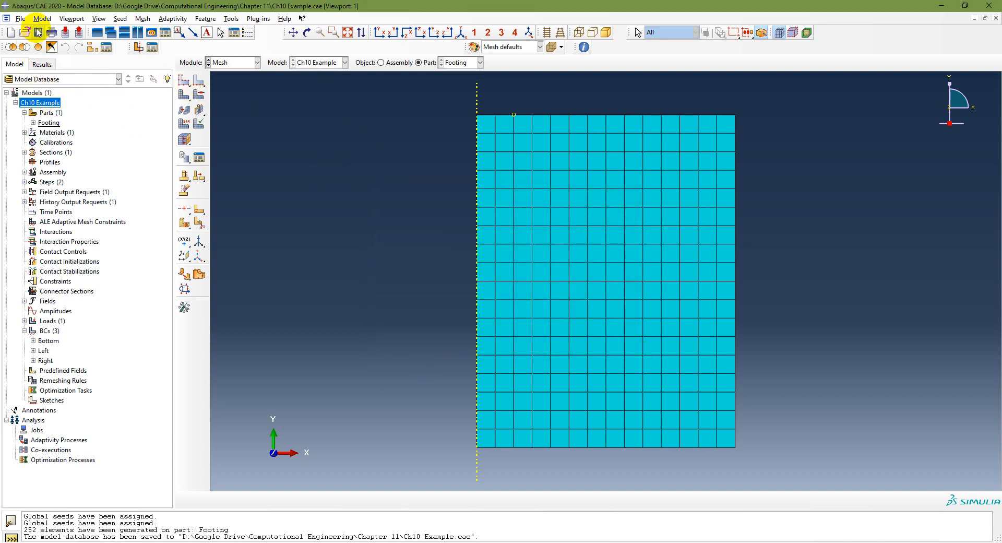
Step: Create a full analysis job named Ch10Example from the Ch10 Example model, keeping the default job settings
click(34, 430)
double_click(32, 432)
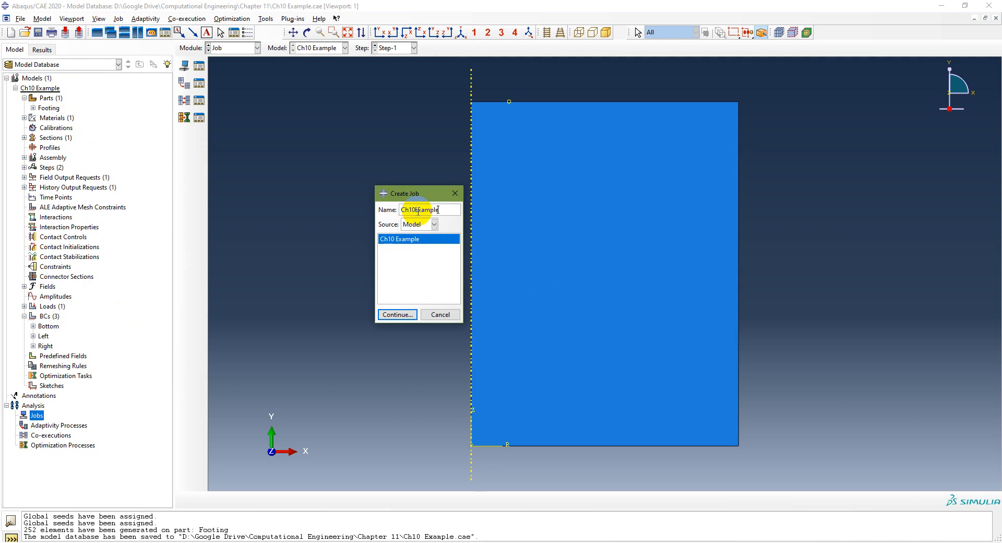
click(397, 314)
click(282, 315)
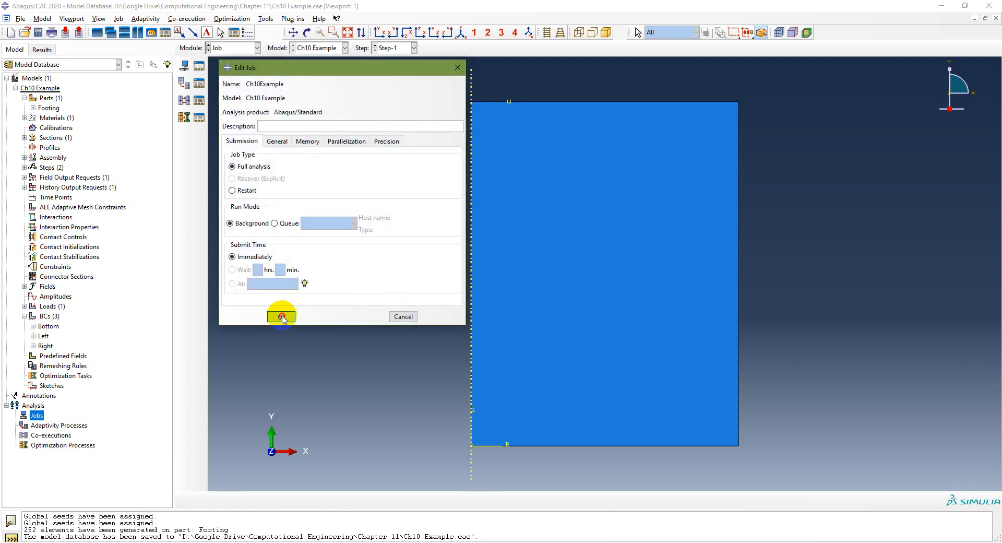
Step: Submit the Ch10Example job for analysis and submit it again, overwriting the existing job files
click(15, 416)
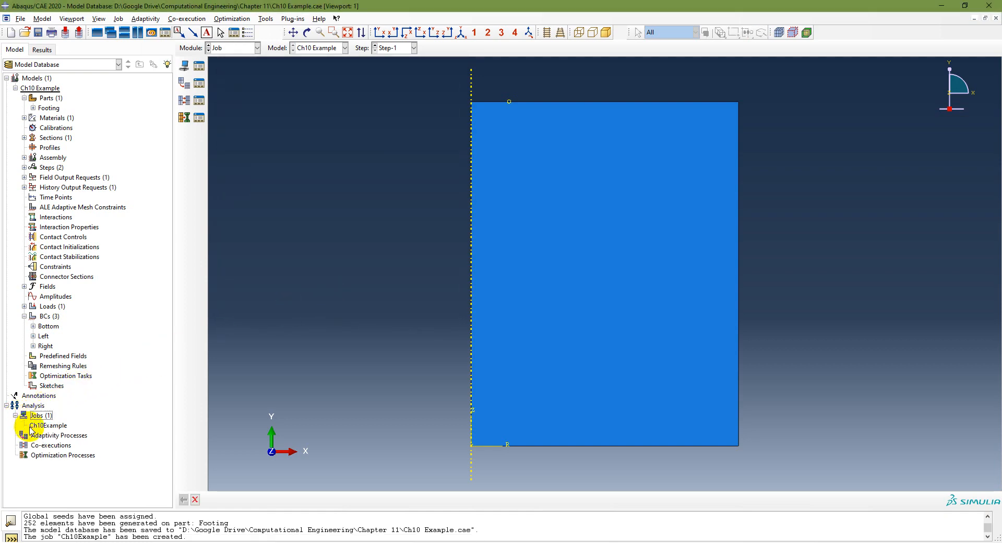
right_click(37, 425)
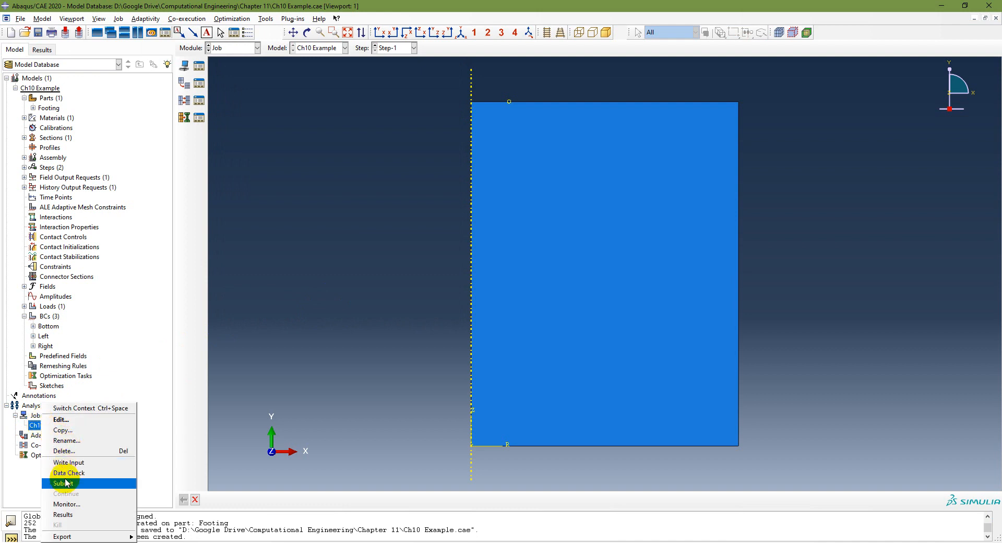
click(115, 481)
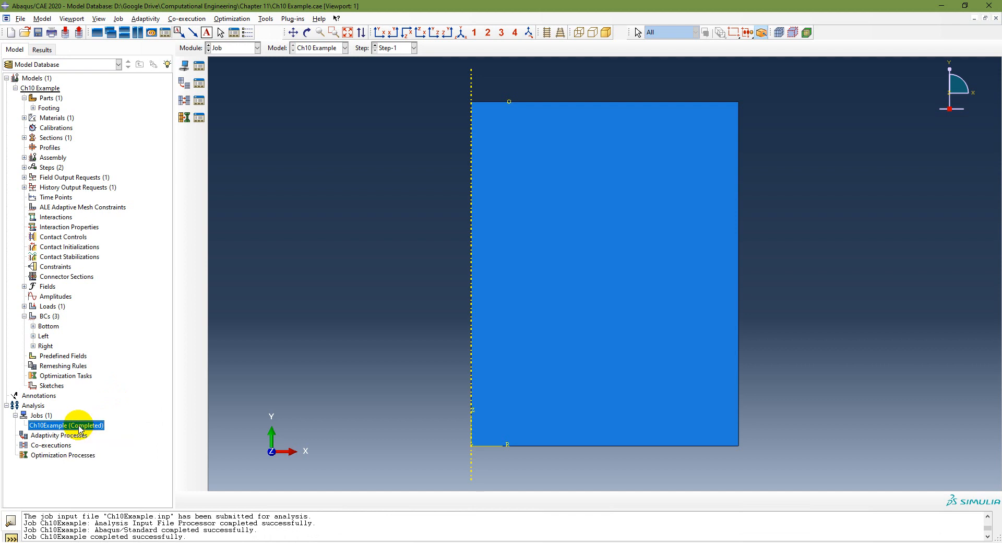
right_click(80, 427)
click(123, 486)
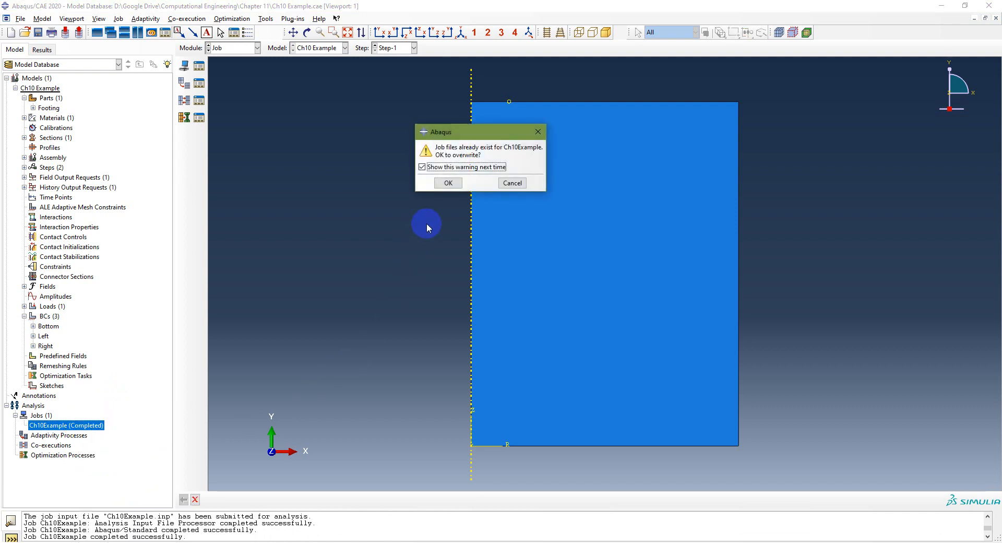
click(448, 181)
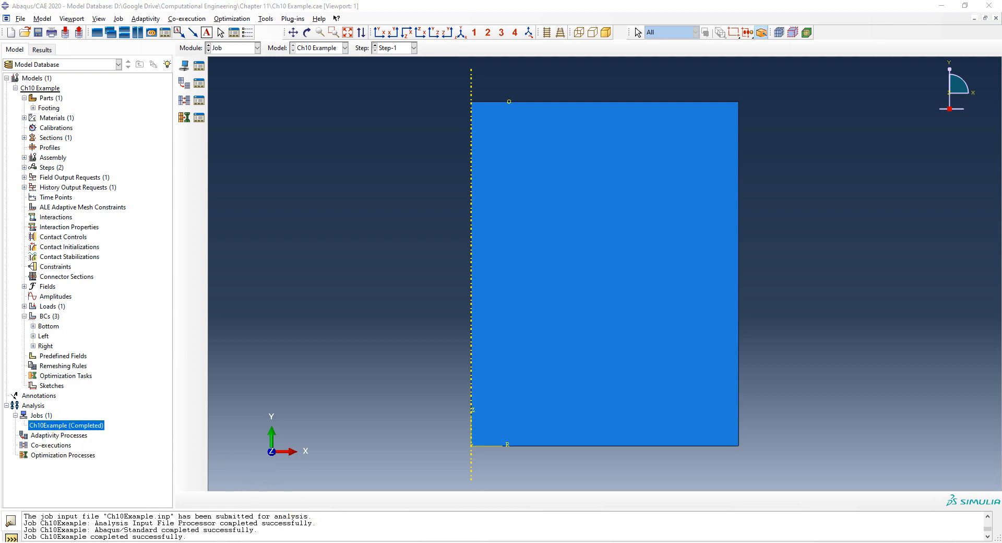
Step: Check the results stage on the PowerPoint slide and open the Ch10Example job's results in Abaqus
click(340, 542)
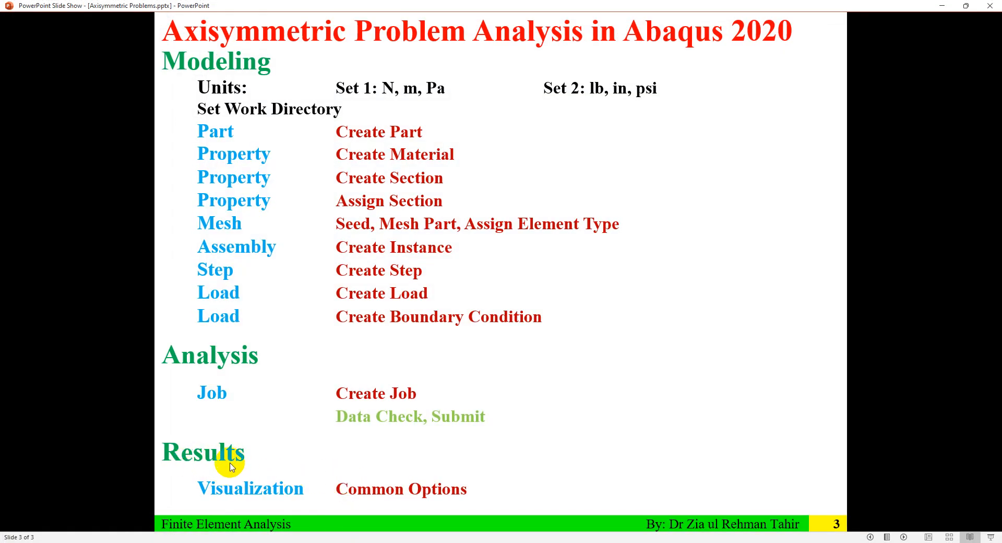
click(339, 542)
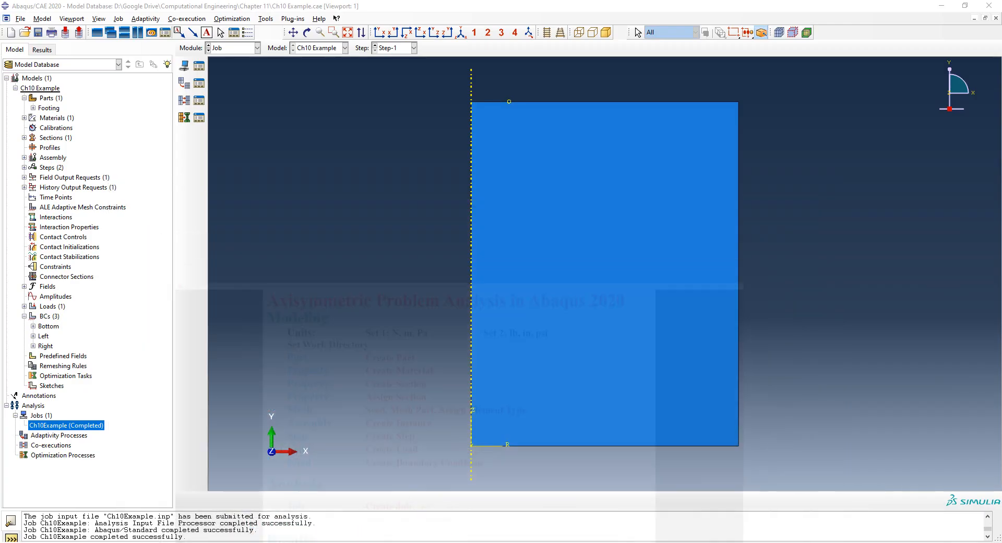
right_click(83, 427)
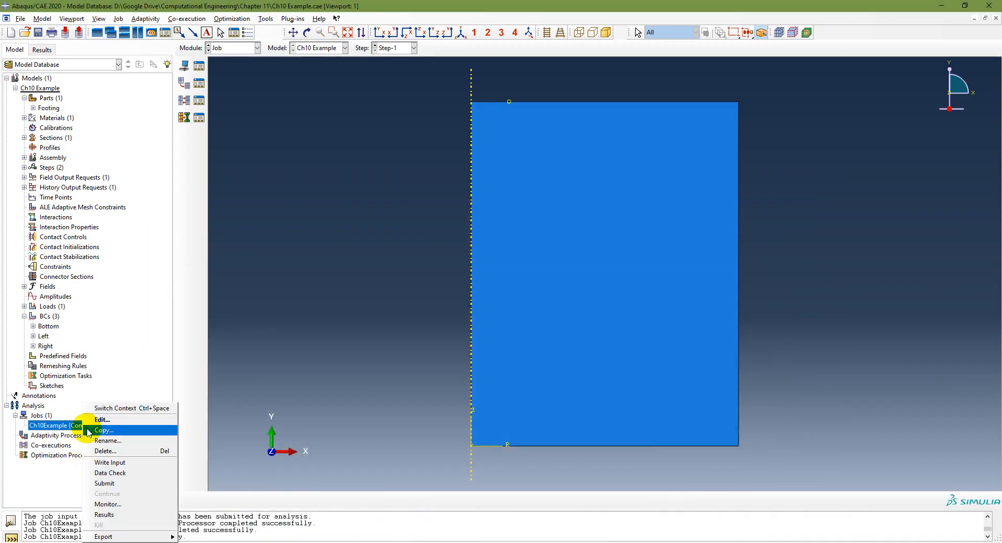
click(107, 514)
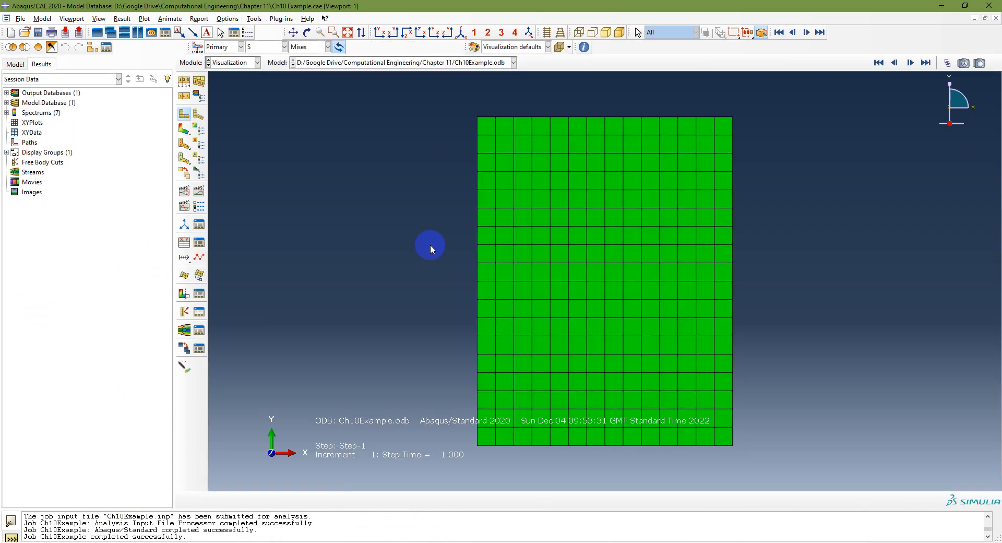
Step: Close the Ch10Example.odb output database and reopen it as read-only from the Chapter 11 folder
click(6, 93)
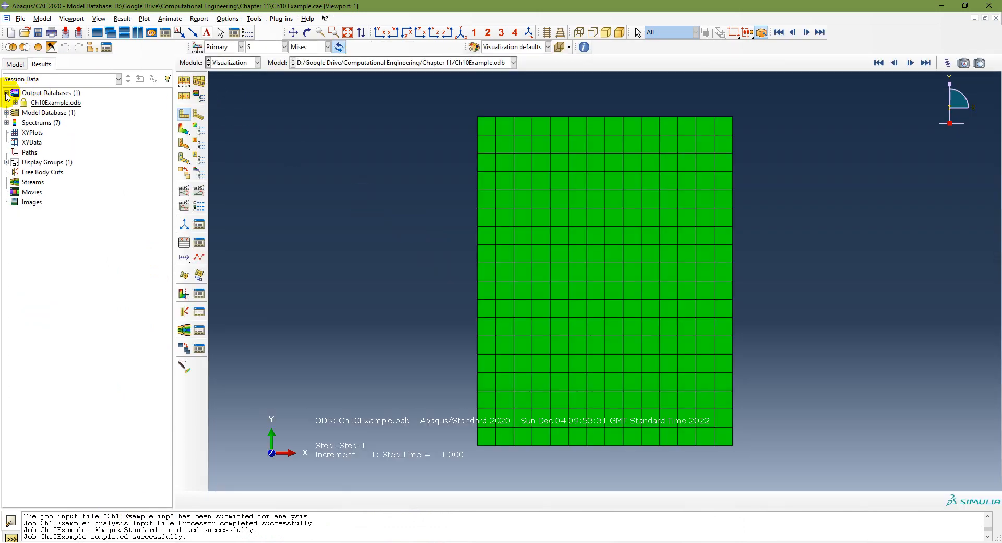
click(55, 103)
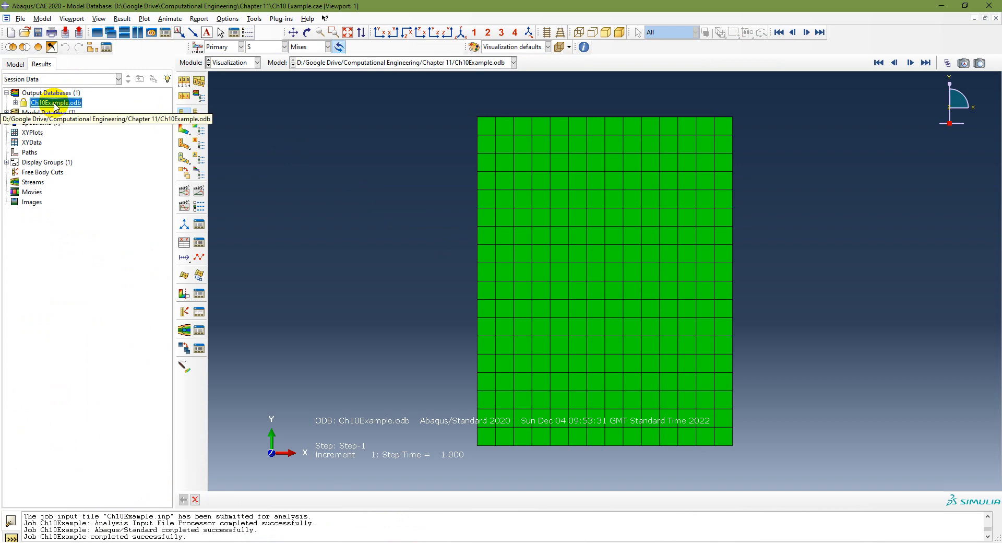
right_click(56, 105)
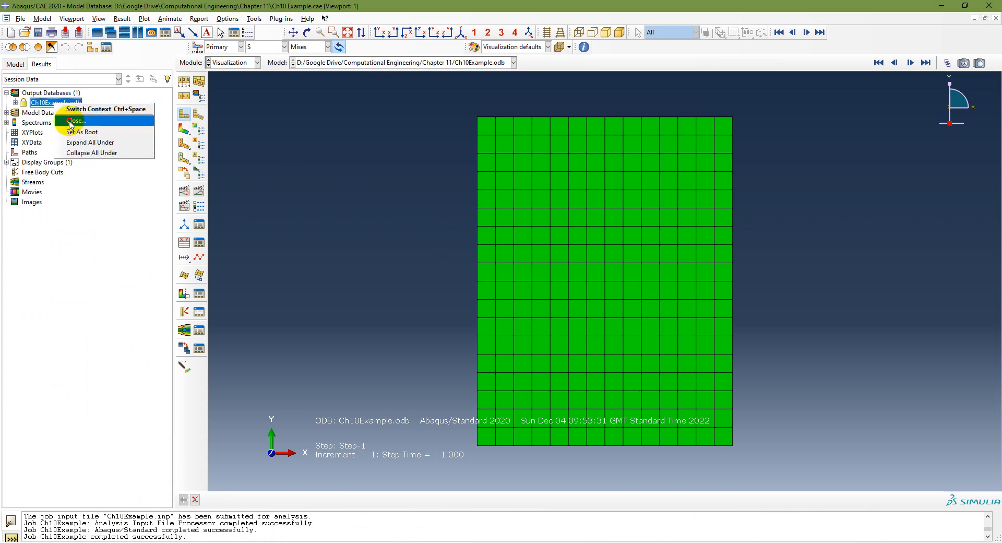
click(70, 121)
click(20, 18)
click(215, 81)
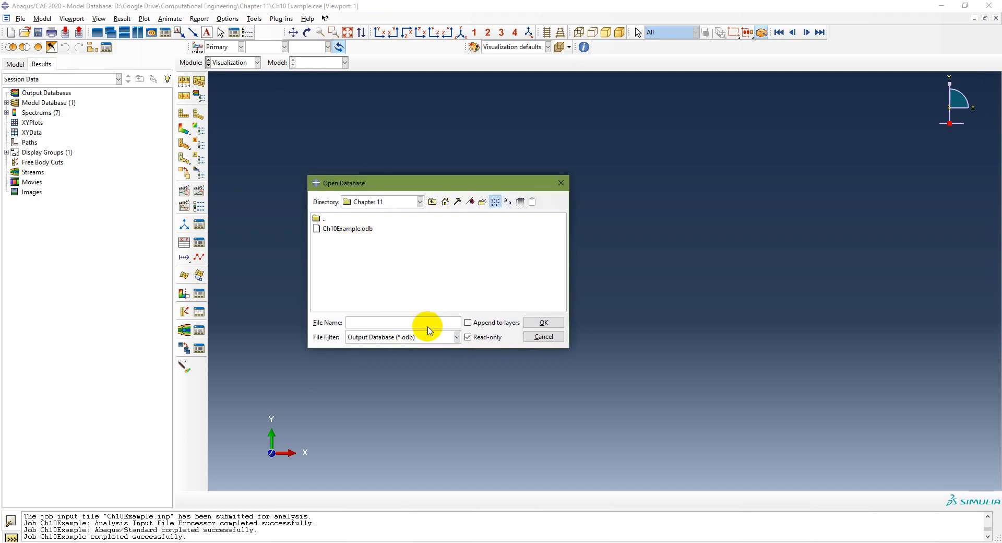
click(457, 337)
click(457, 337)
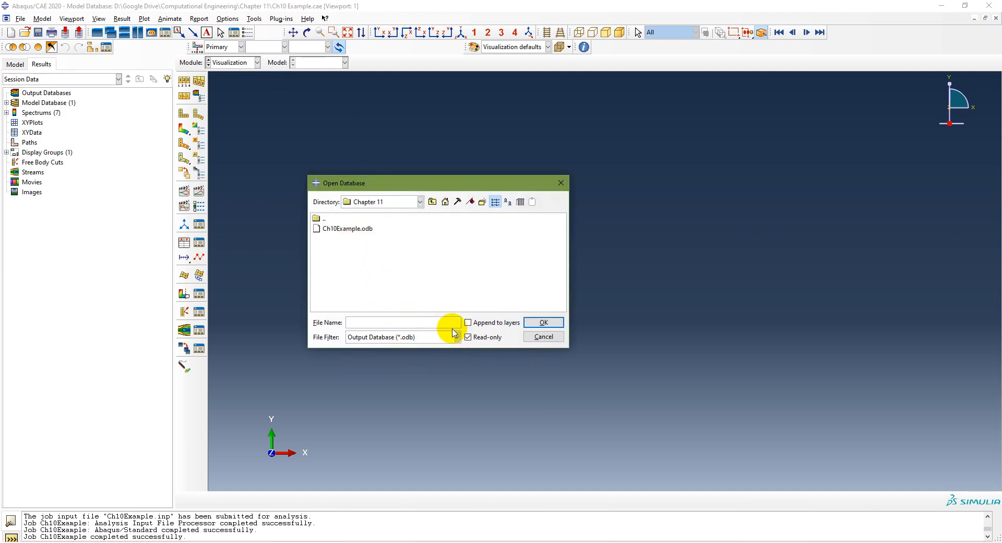
click(366, 229)
click(551, 324)
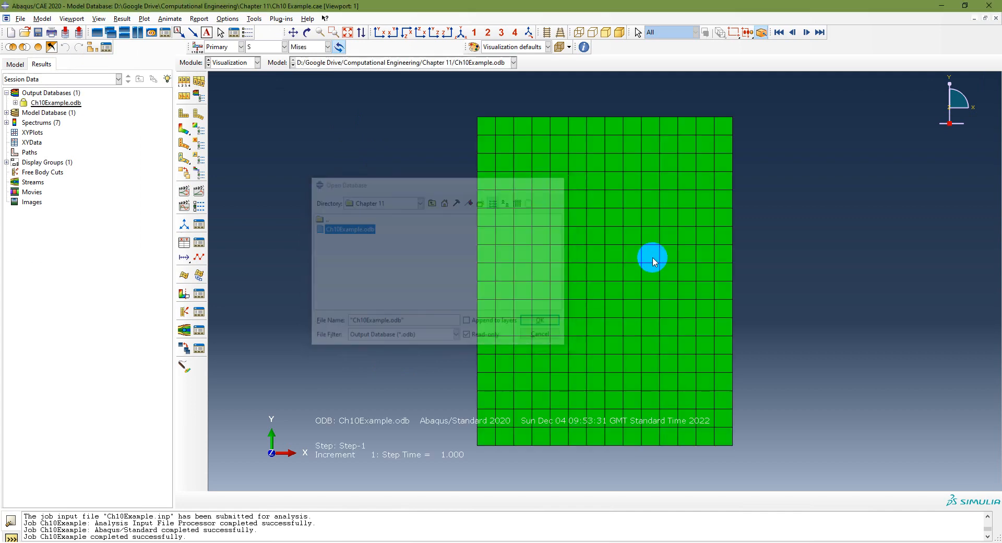
Step: Plot the Mises stress contours on the deformed shape, followed by the S22 and S11 stress components
click(184, 128)
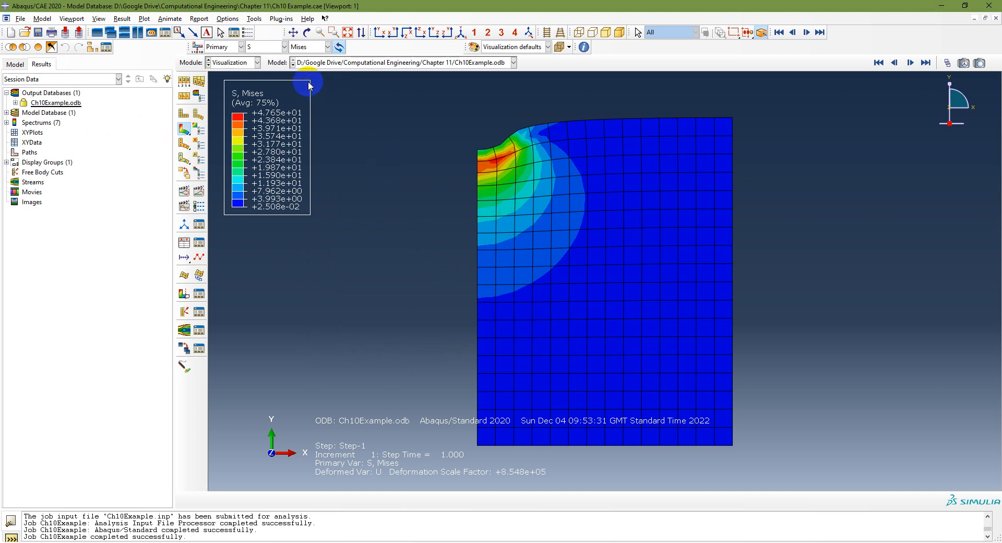
click(314, 46)
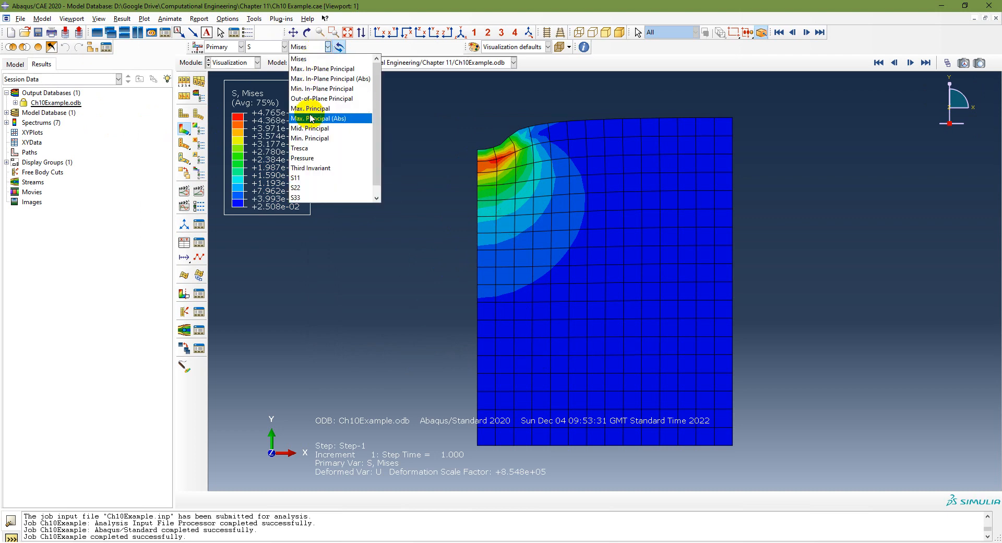
click(311, 188)
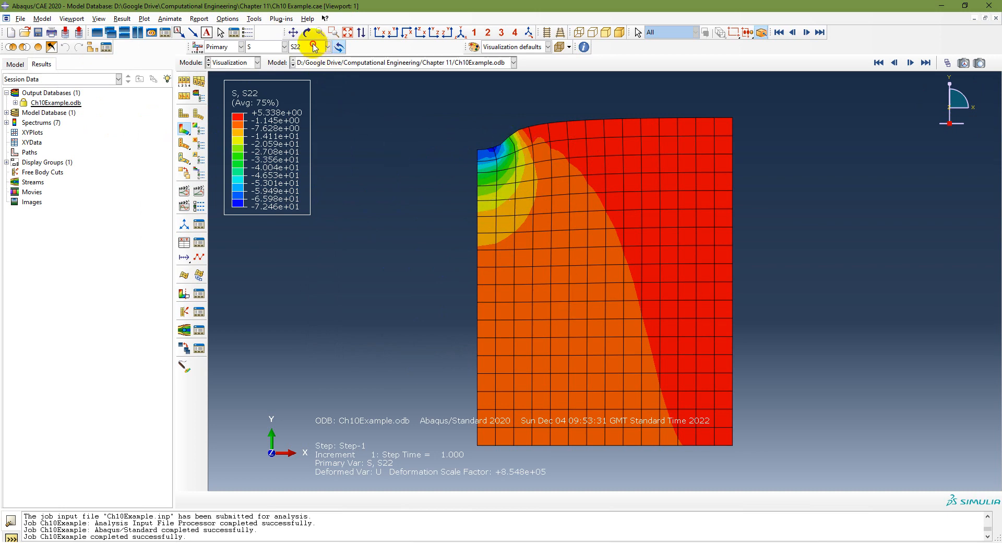
click(315, 47)
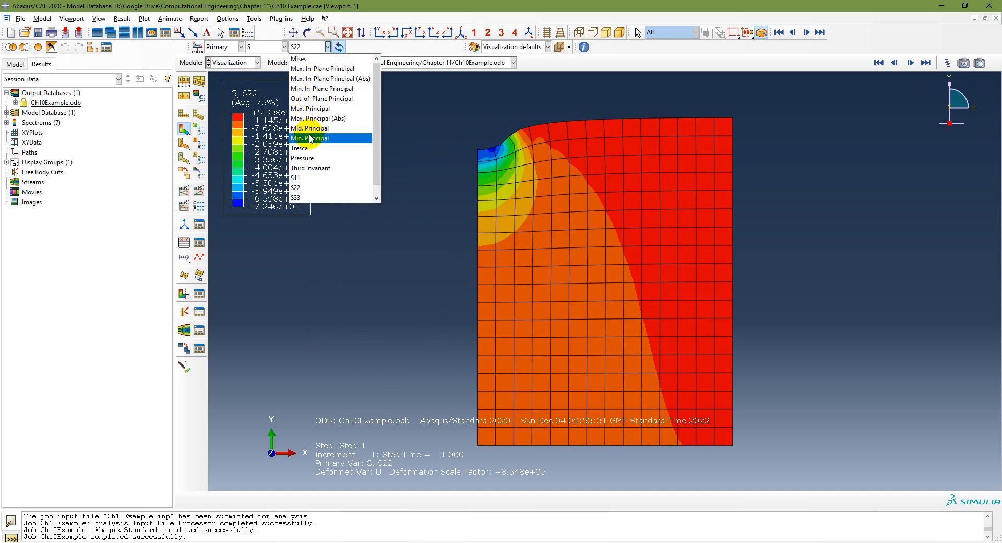
click(318, 178)
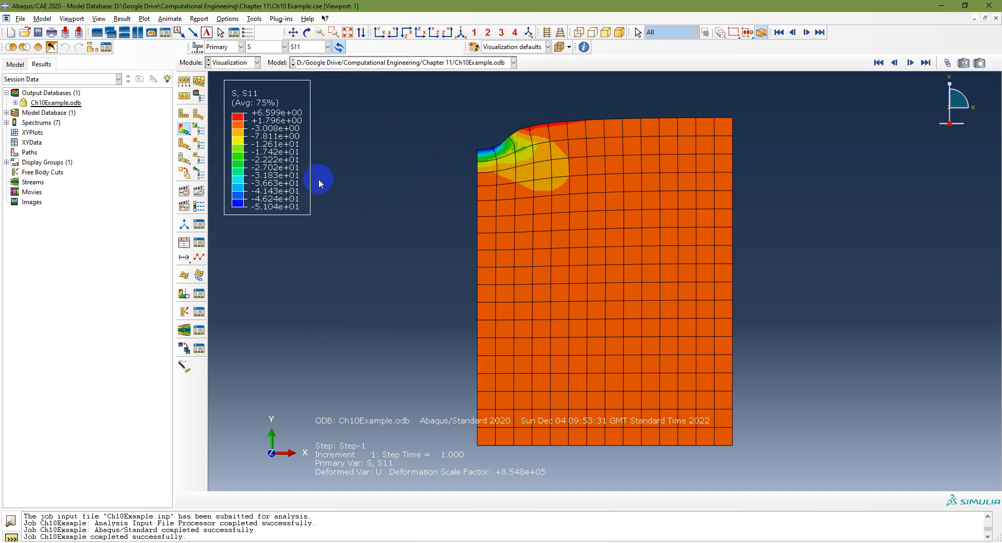
Step: Display the displacement U contours as magnitude, followed by the U1 and U2 components
click(265, 46)
click(268, 89)
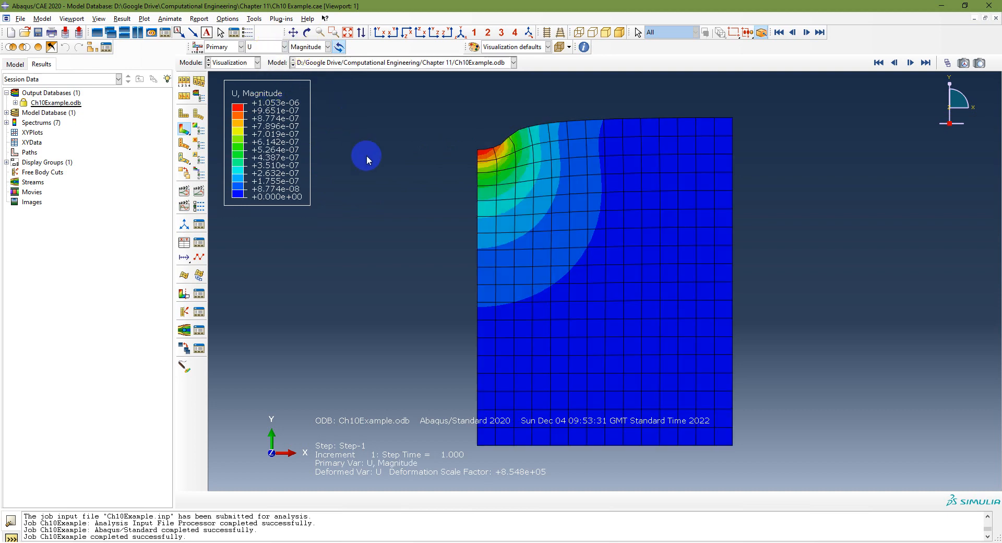
click(327, 47)
click(311, 69)
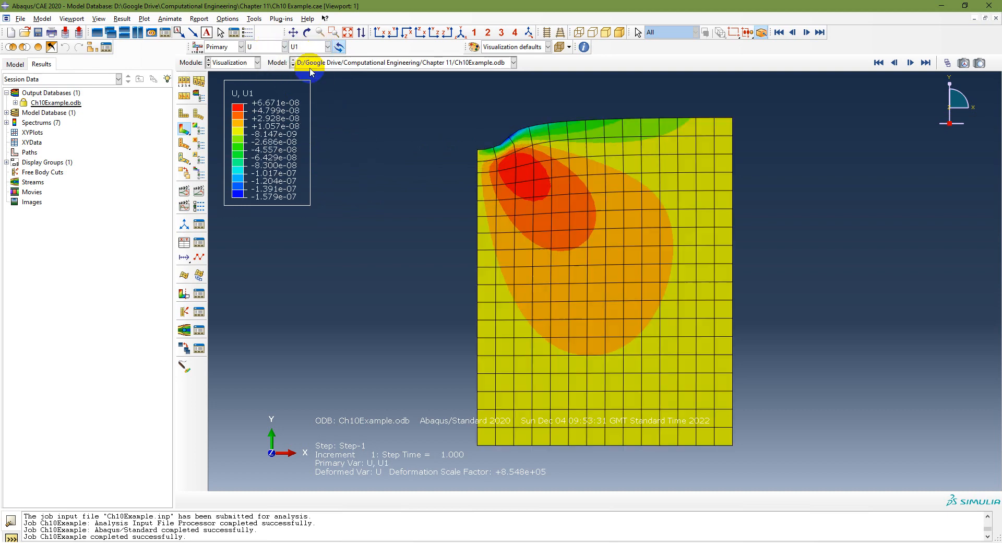
click(311, 48)
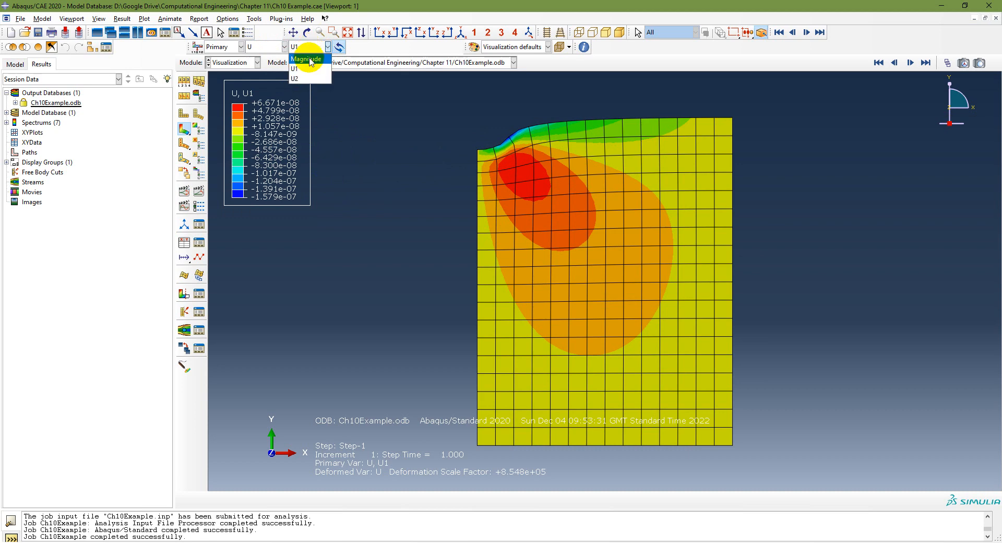
click(308, 77)
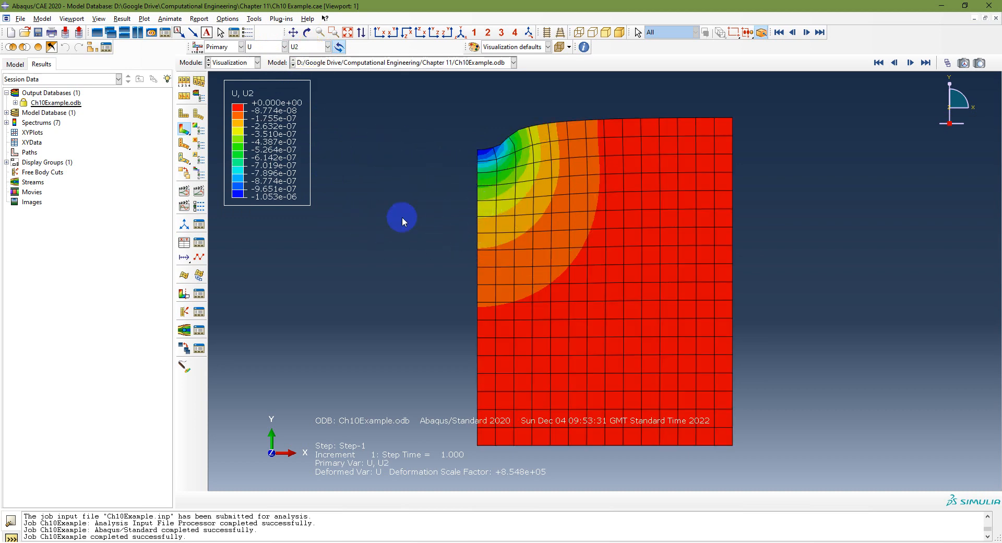
Step: Show the node labels on the U2 contour plot to inspect the numbering, and hide them again
click(185, 85)
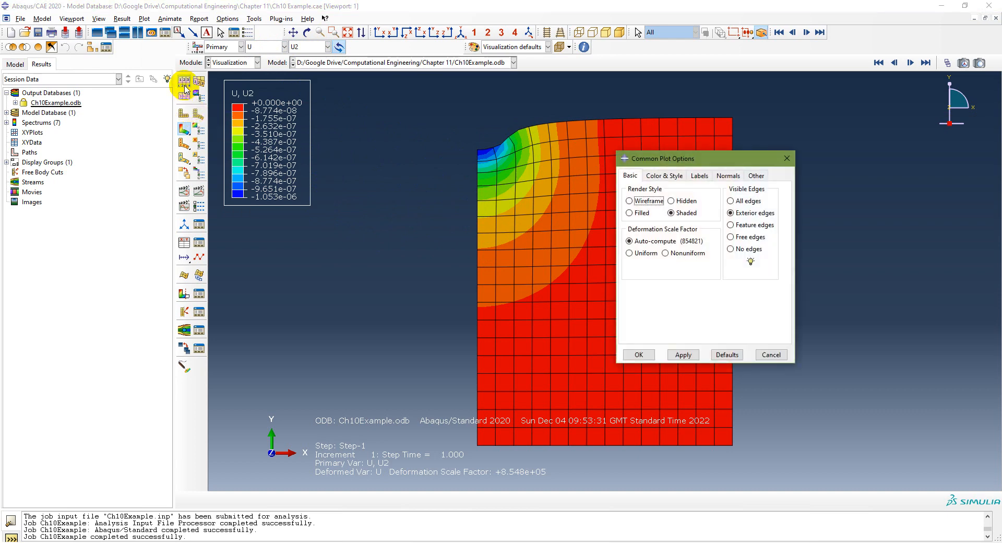
click(699, 178)
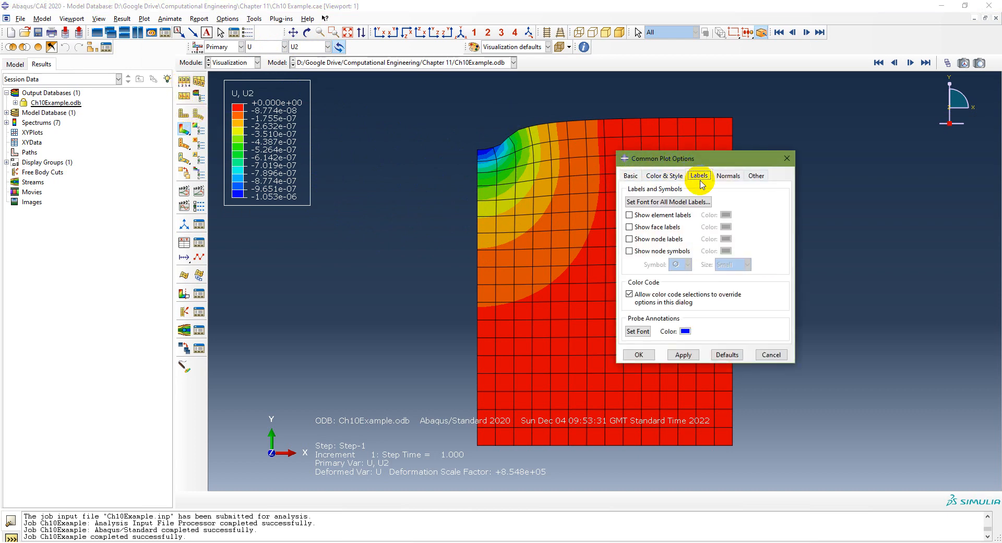
click(629, 239)
click(683, 355)
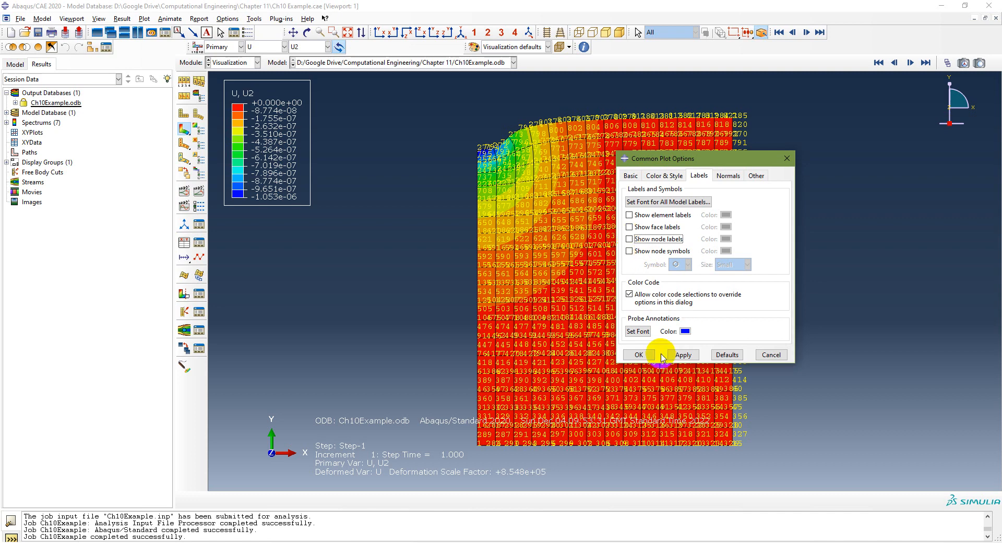
click(683, 354)
click(638, 353)
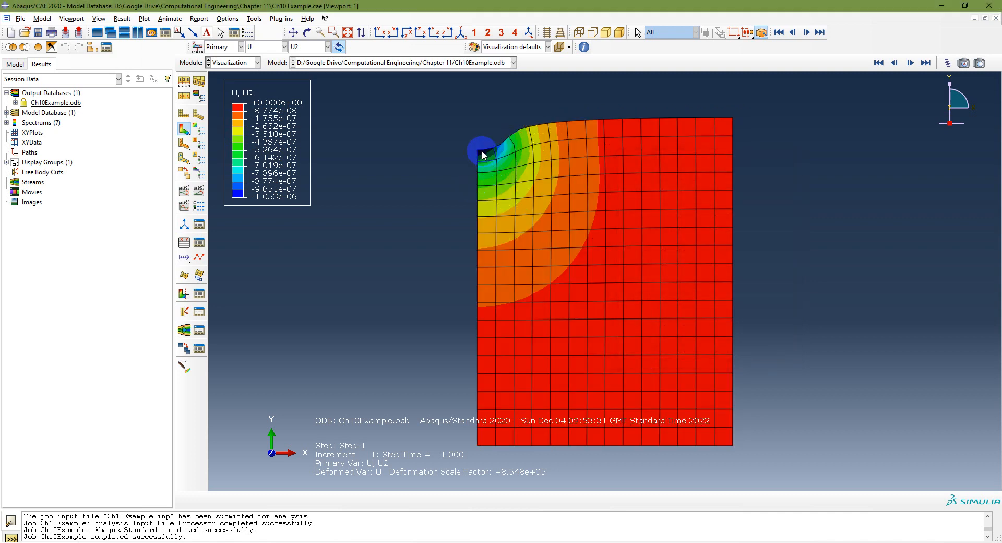
click(349, 34)
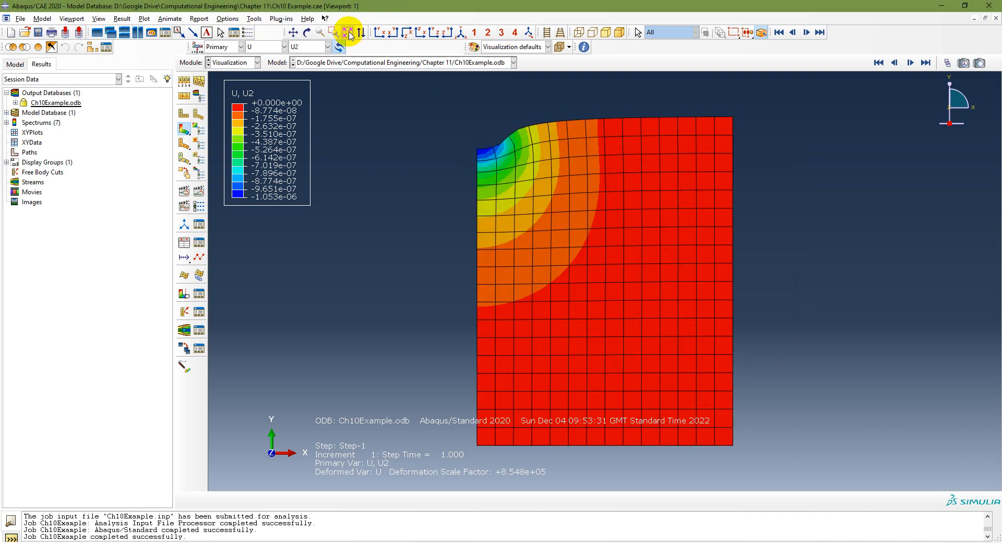